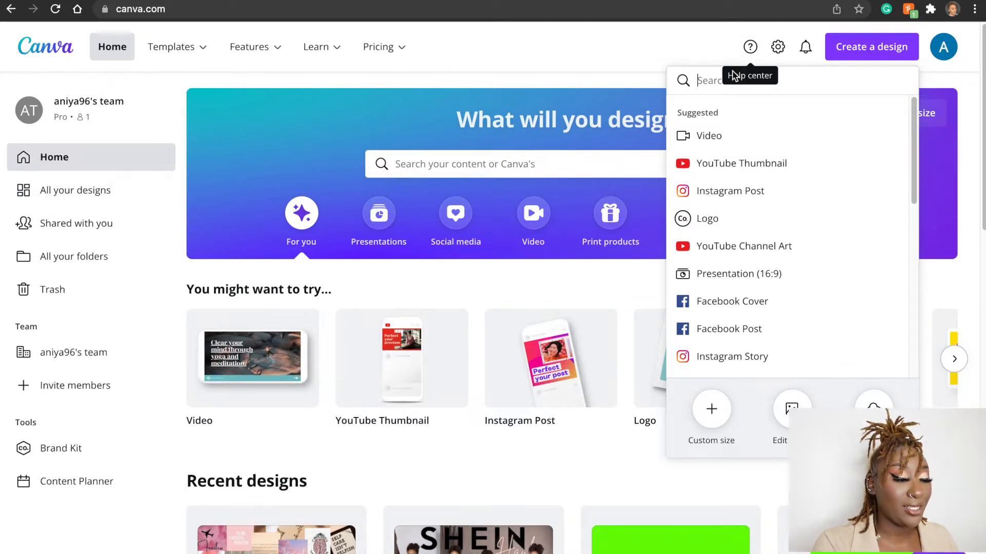
Search the design types for desktop and create a 1920 × 1080 px Desktop Wallpaper design.
{"action": "type", "text": "des"}
{"action": "type", "text": "ktop"}
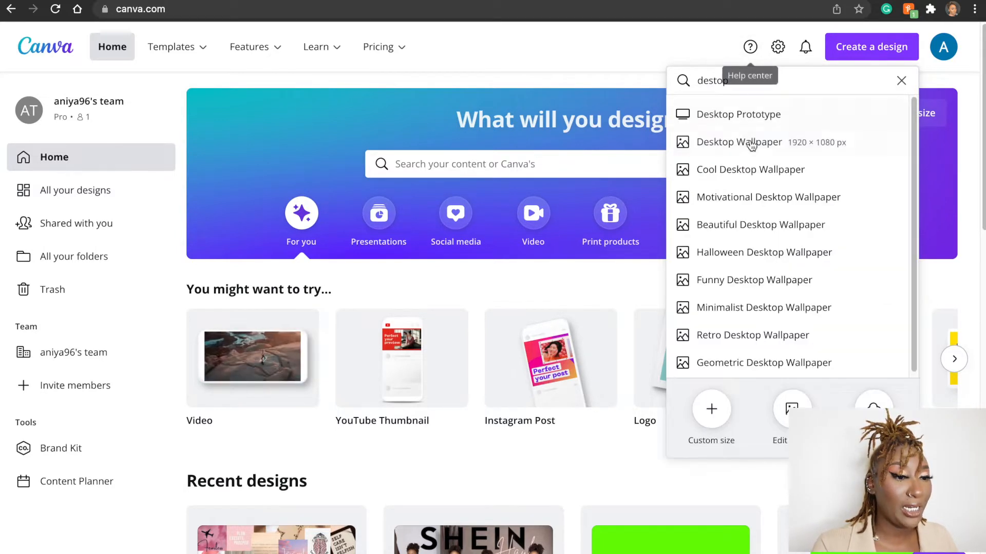
{"action": "left_click", "coordinate": [741, 152]}
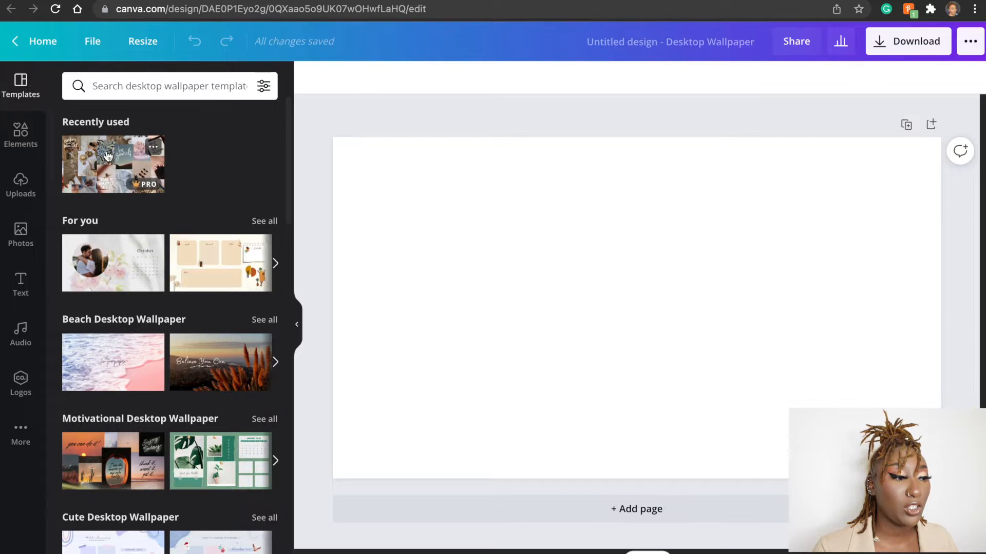
Try the For you templates: the peach notes board, the "Remember!" collage, the Files/Apps/Notes board and the October calendar.
{"action": "left_click", "coordinate": [270, 227]}
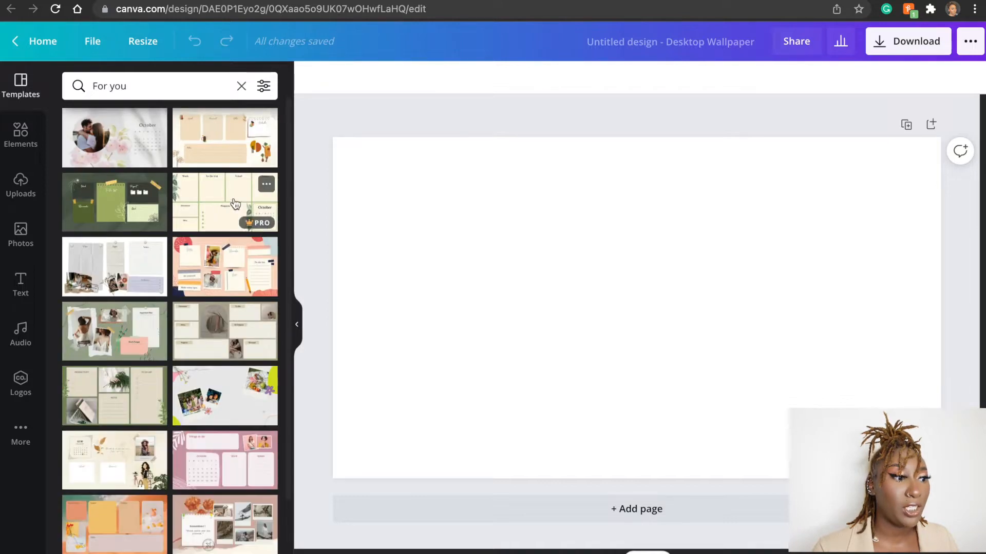
{"action": "scroll", "coordinate": [264, 191], "scroll_direction": "down", "scroll_amount": 1}
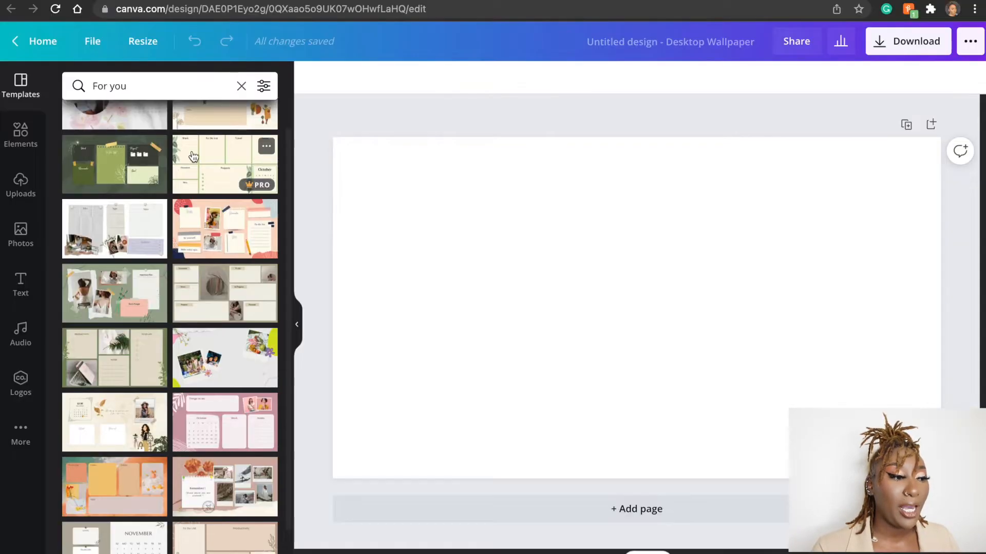
{"action": "left_click", "coordinate": [205, 247]}
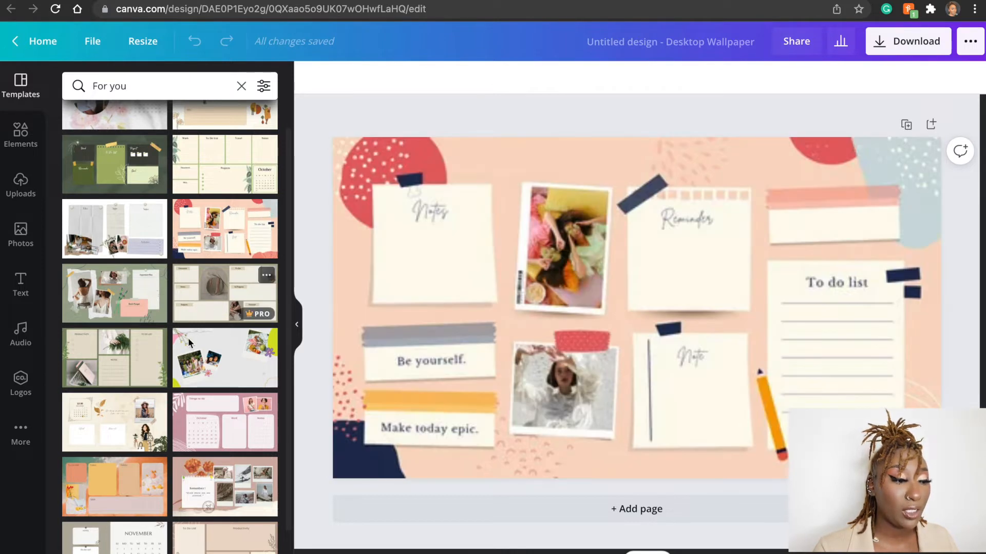
{"action": "scroll", "coordinate": [206, 380], "scroll_direction": "down", "scroll_amount": 2}
{"action": "left_click", "coordinate": [217, 417]}
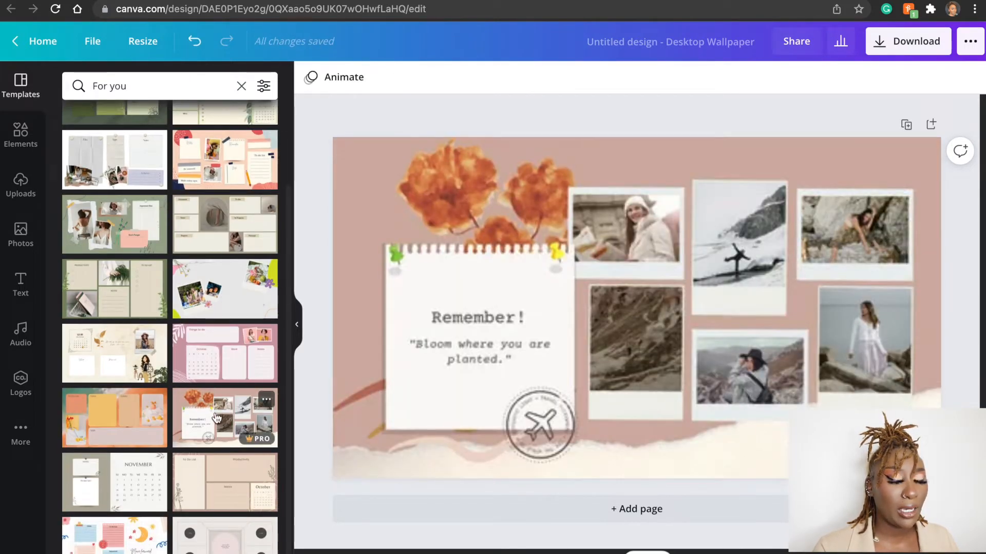
{"action": "scroll", "coordinate": [216, 416], "scroll_direction": "up", "scroll_amount": 3}
{"action": "left_click", "coordinate": [145, 286]}
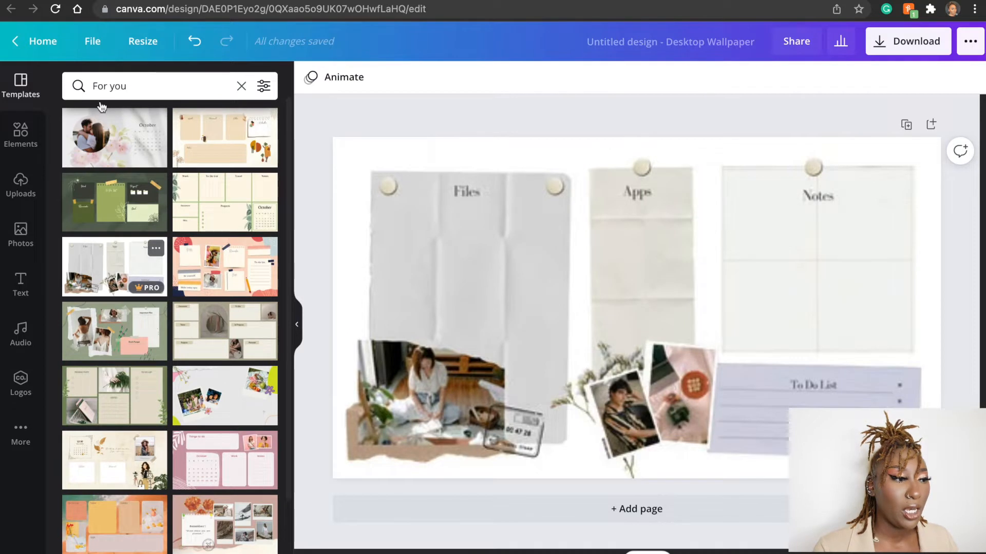
{"action": "left_click", "coordinate": [129, 149]}
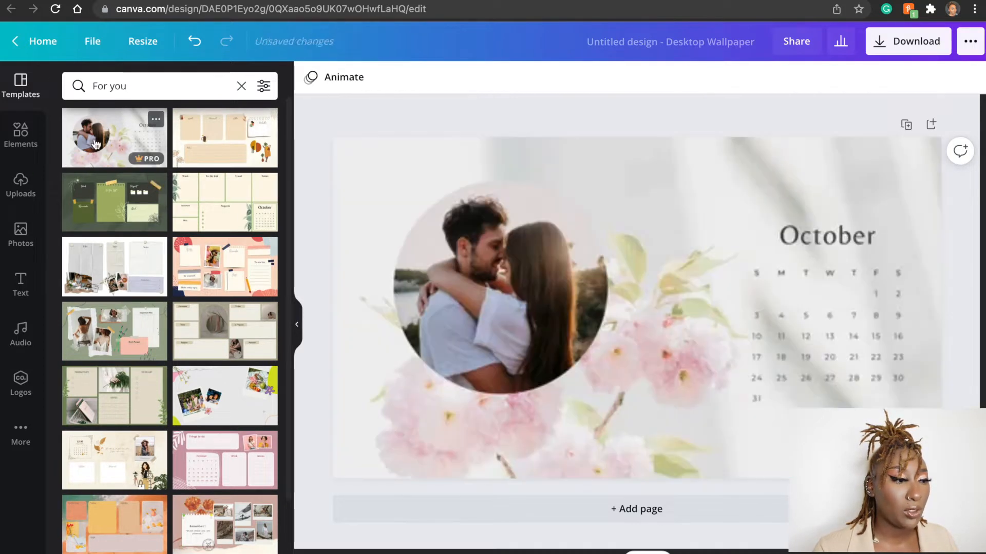
Clear the For you template search and apply the recently used photo collage template with the "enjoy every moment" quote.
{"action": "left_click", "coordinate": [241, 86]}
{"action": "left_click", "coordinate": [115, 179]}
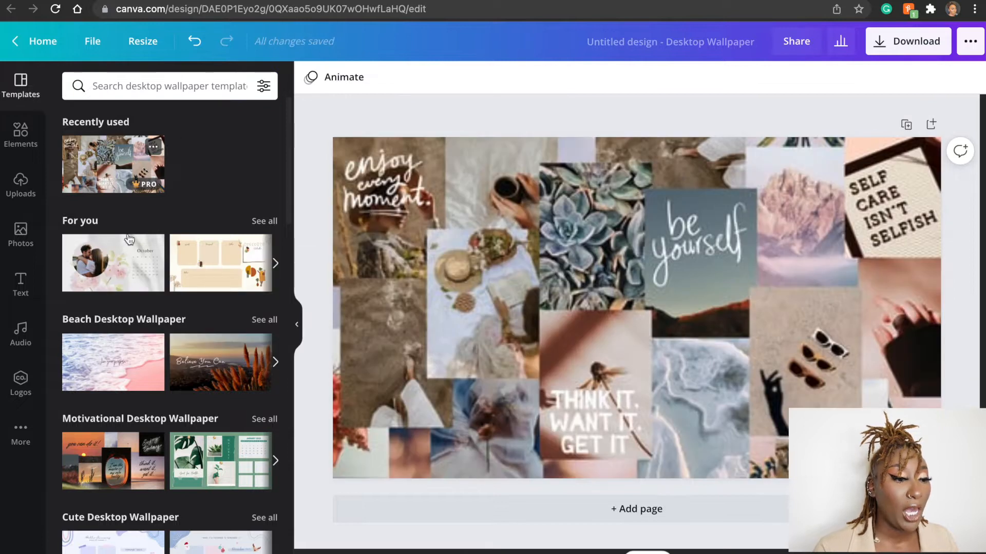
{"action": "left_click", "coordinate": [597, 341]}
{"action": "scroll", "coordinate": [163, 315], "scroll_direction": "down", "scroll_amount": 10}
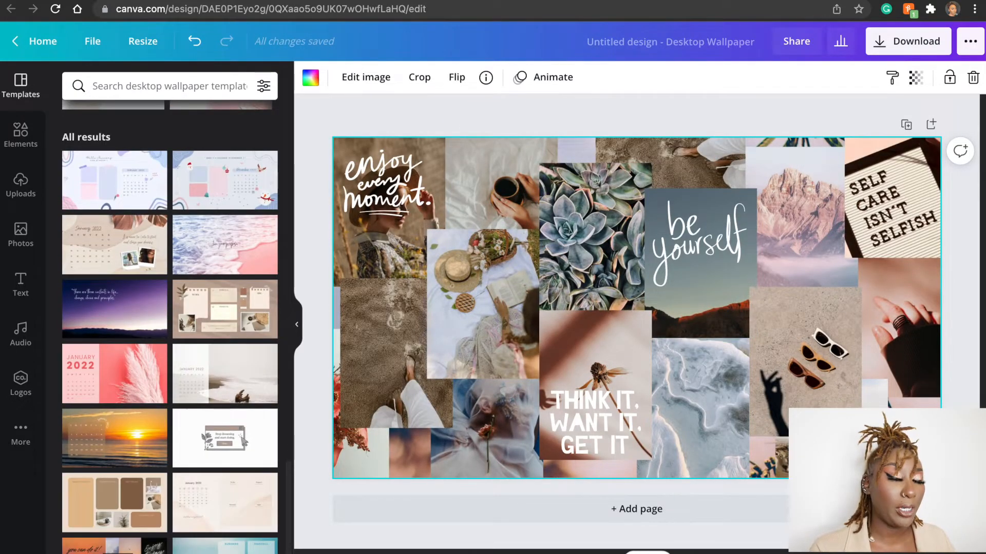
Duplicate the collage page and delete all images, text and the background from page 2.
{"action": "left_click", "coordinate": [906, 125]}
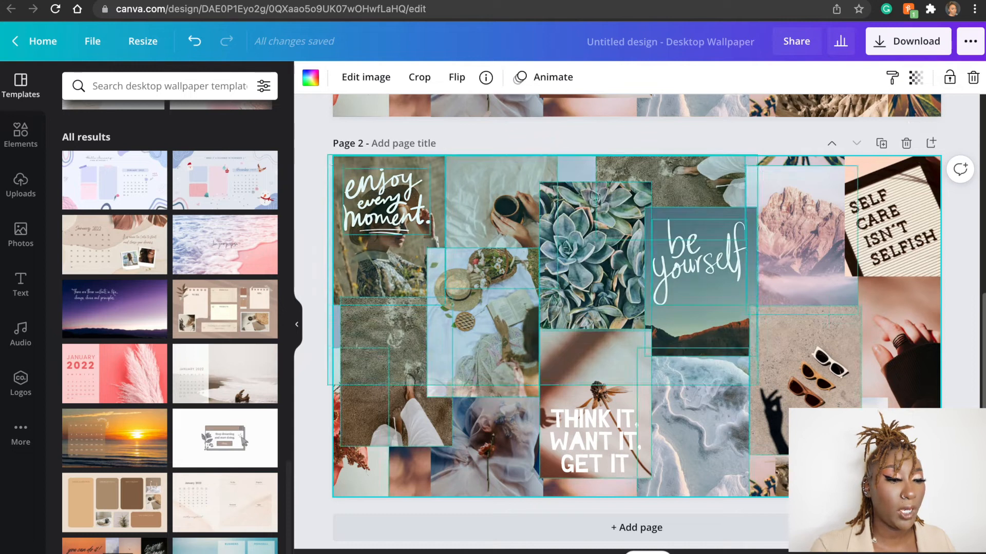
{"action": "key", "text": "ctrl+a"}
{"action": "key", "text": "Delete"}
{"action": "left_click", "coordinate": [766, 455]}
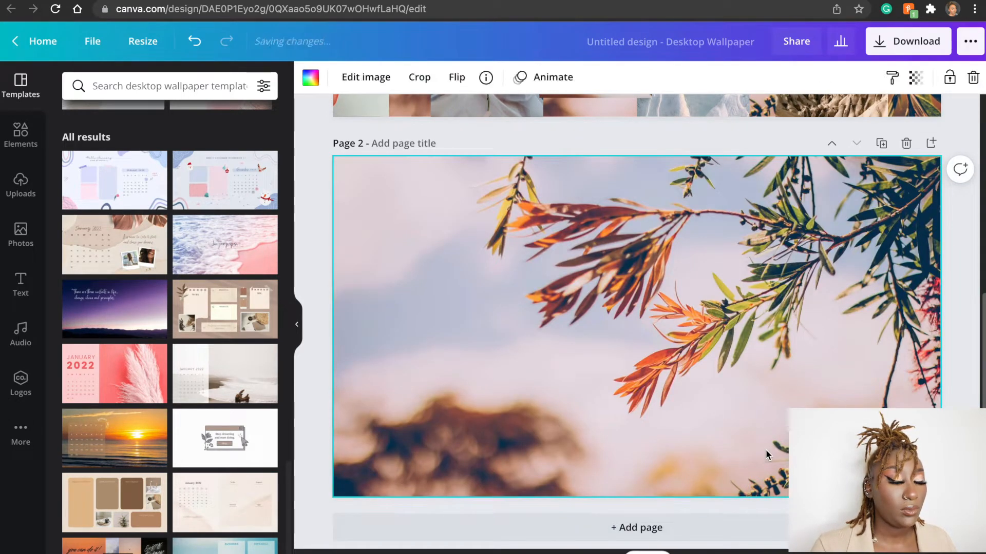
{"action": "key", "text": "Delete"}
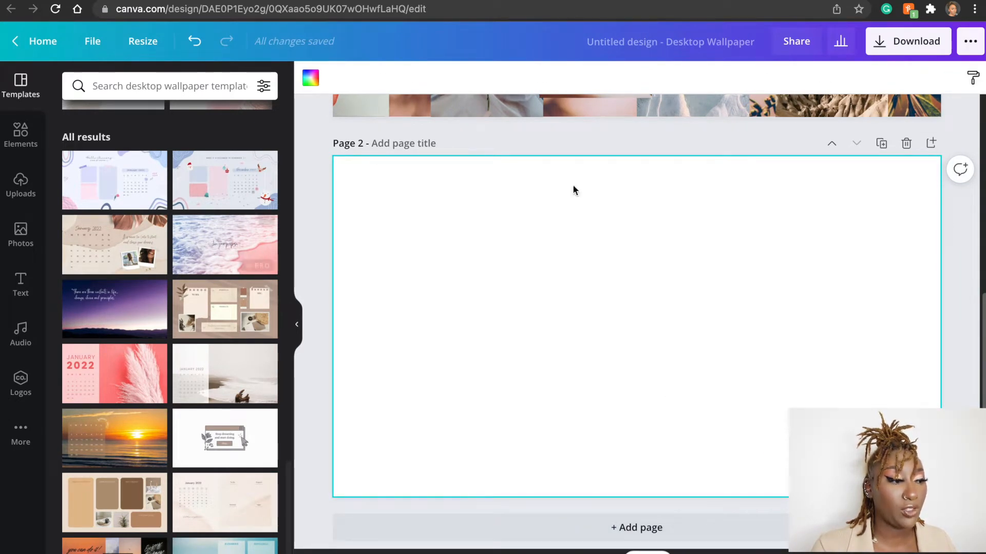
Place a circle frame, a rounded square frame and a scalloped frame on page 2.
{"action": "left_click", "coordinate": [20, 140]}
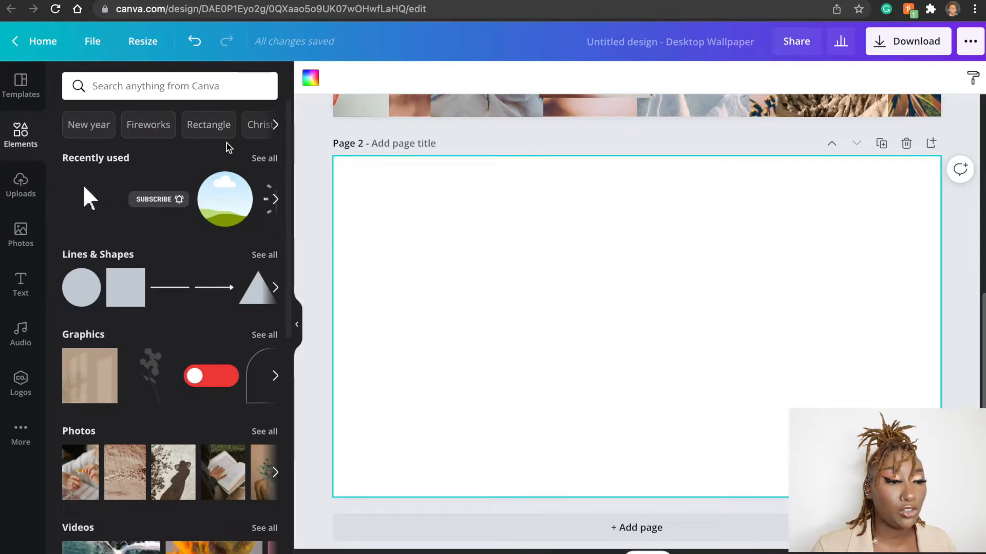
{"action": "left_click_drag", "start_coordinate": [224, 199], "coordinate": [498, 202]}
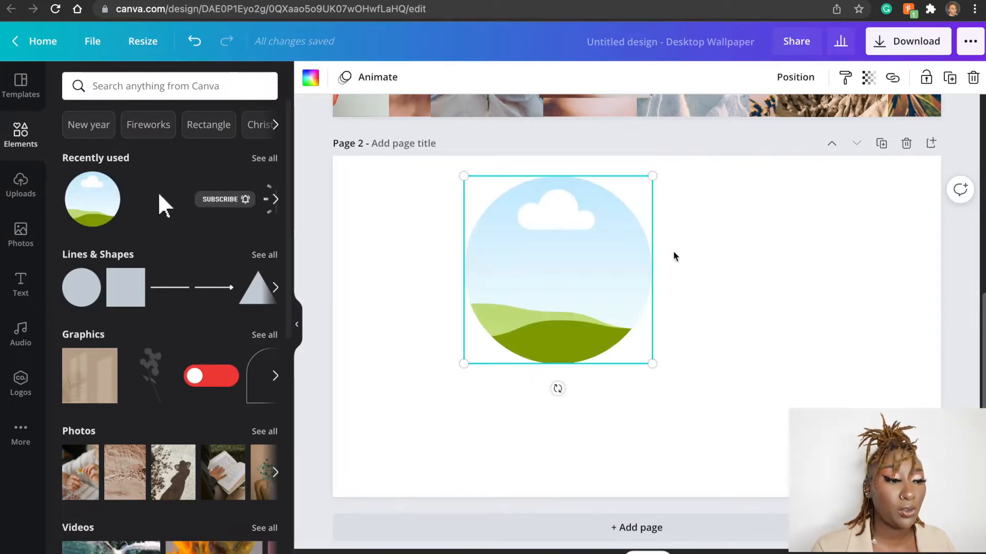
{"action": "left_click_drag", "start_coordinate": [520, 290], "coordinate": [389, 282]}
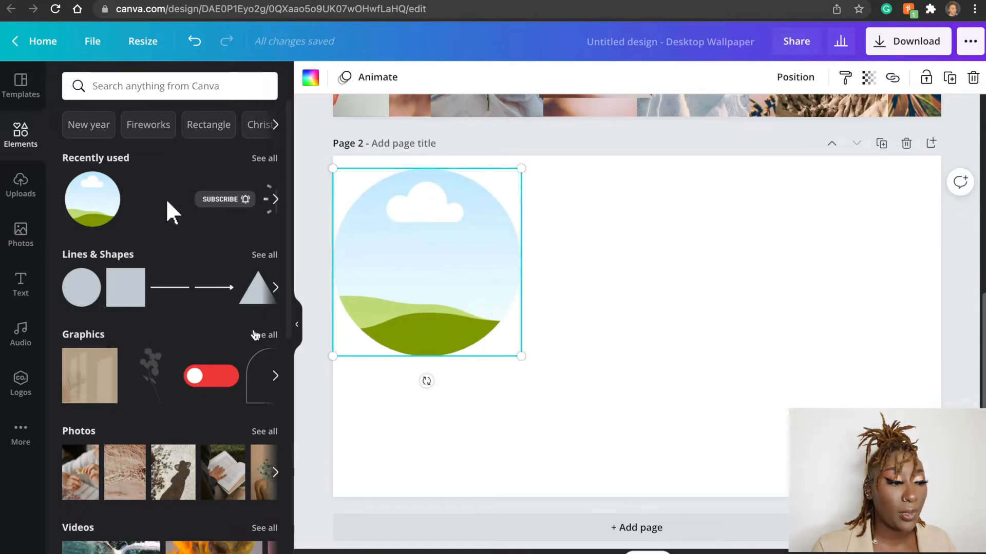
{"action": "scroll", "coordinate": [202, 458], "scroll_direction": "down", "scroll_amount": 10}
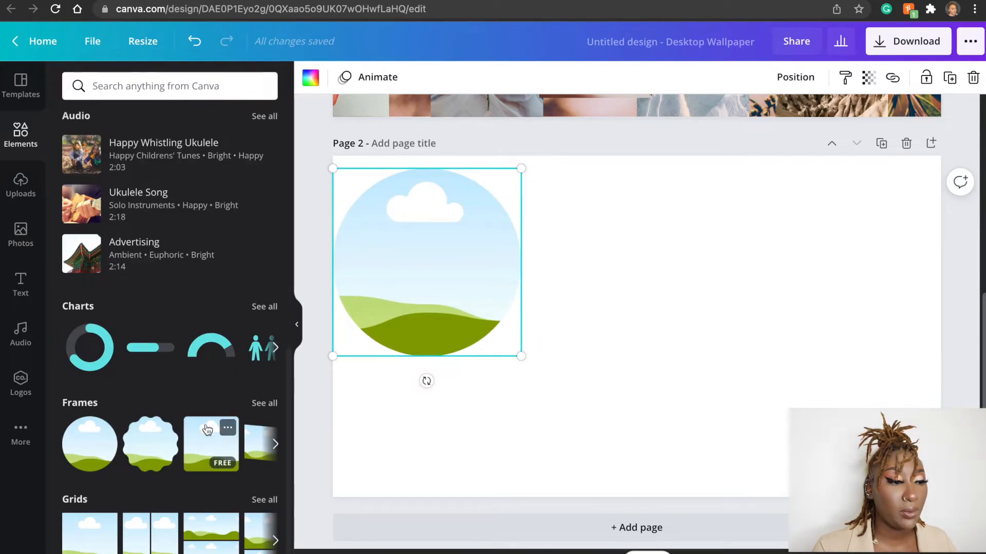
{"action": "left_click", "coordinate": [203, 452]}
{"action": "left_click_drag", "start_coordinate": [698, 278], "coordinate": [727, 189]}
{"action": "left_click_drag", "start_coordinate": [647, 257], "coordinate": [645, 298]}
{"action": "left_click_drag", "start_coordinate": [149, 457], "coordinate": [506, 444]}
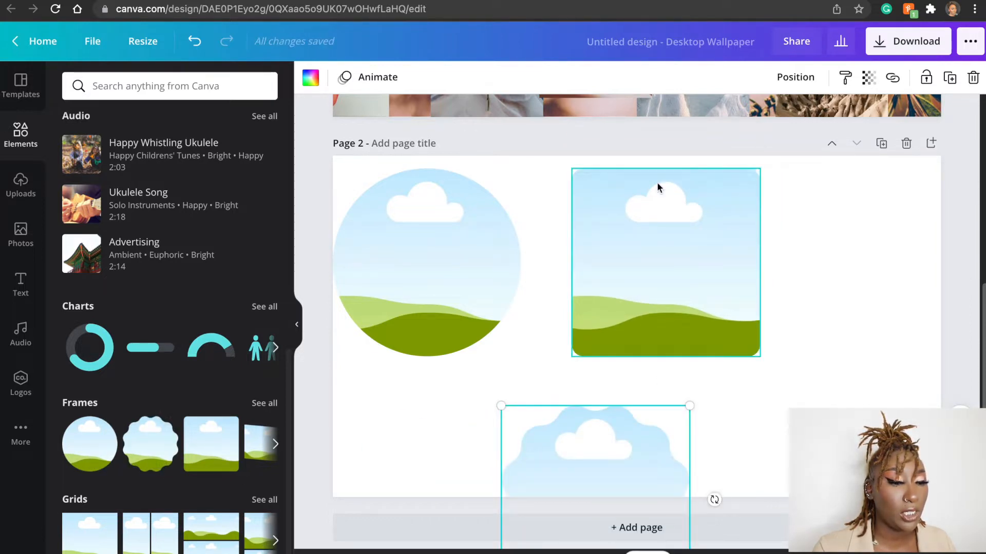
Delete all three frames from page 2.
{"action": "left_click", "coordinate": [361, 209]}
{"action": "left_click_drag", "start_coordinate": [907, 333], "coordinate": [353, 552]}
{"action": "key", "text": "Delete"}
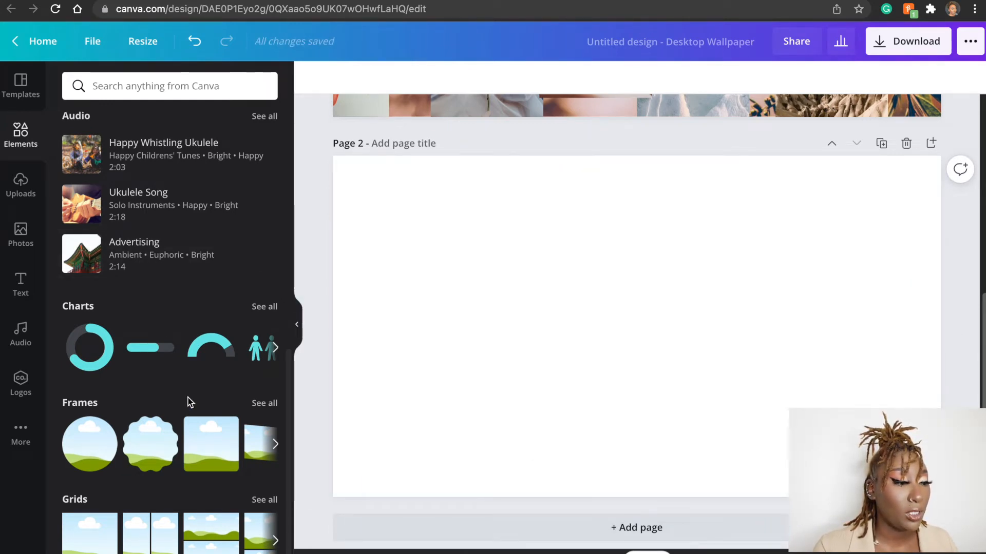
Browse all the grid elements and try out several multi-photo grid layouts on page 2.
{"action": "left_click", "coordinate": [271, 499]}
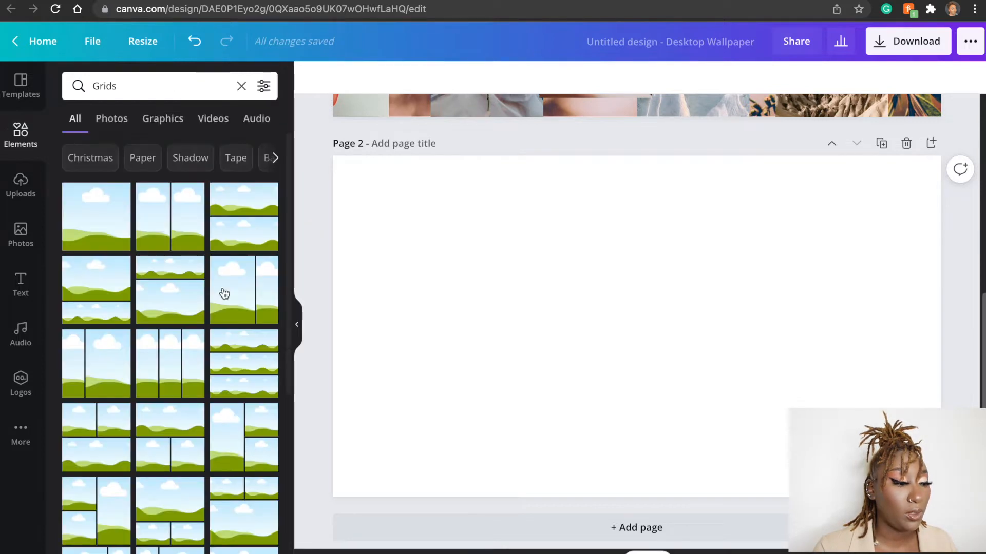
{"action": "scroll", "coordinate": [218, 301], "scroll_direction": "down", "scroll_amount": 5}
{"action": "scroll", "coordinate": [217, 305], "scroll_direction": "down", "scroll_amount": 10}
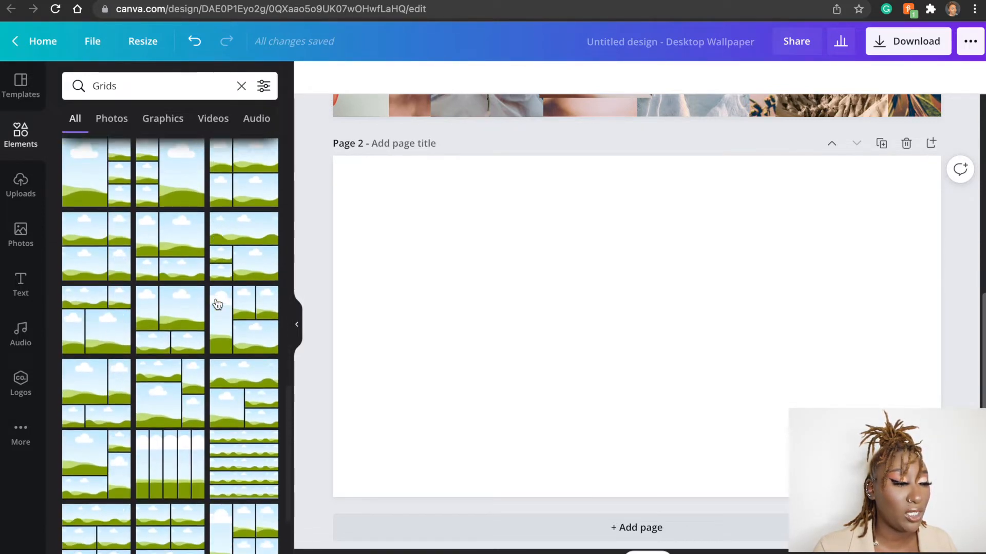
{"action": "left_click", "coordinate": [144, 369]}
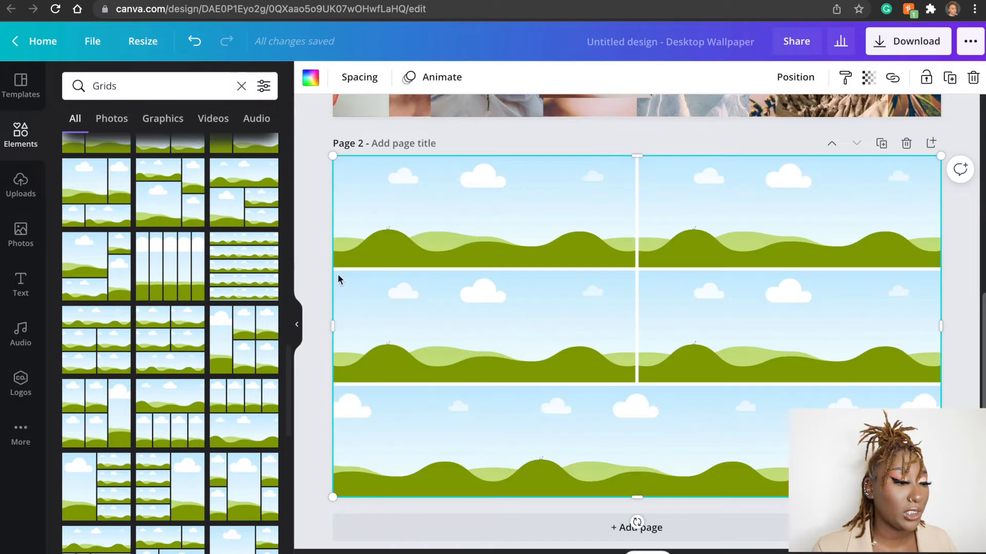
{"action": "scroll", "coordinate": [214, 365], "scroll_direction": "down", "scroll_amount": 10}
{"action": "scroll", "coordinate": [214, 369], "scroll_direction": "down", "scroll_amount": 10}
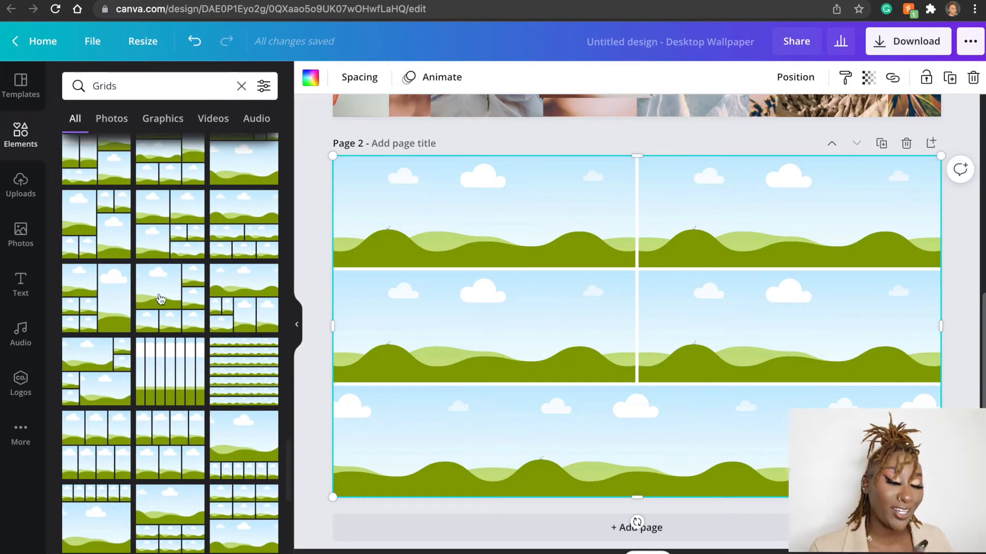
{"action": "left_click", "coordinate": [160, 295]}
{"action": "scroll", "coordinate": [165, 296], "scroll_direction": "down", "scroll_amount": 2}
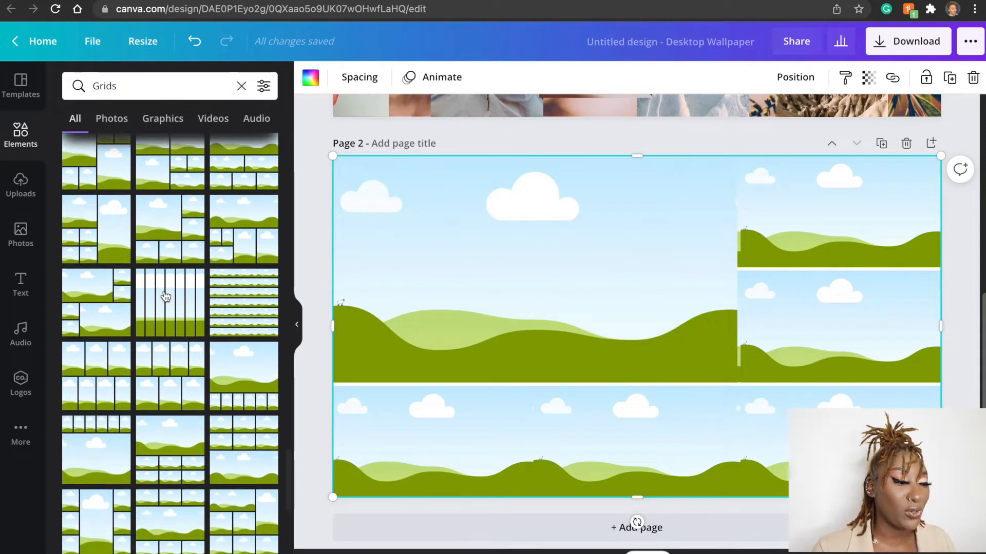
{"action": "scroll", "coordinate": [166, 297], "scroll_direction": "down", "scroll_amount": 10}
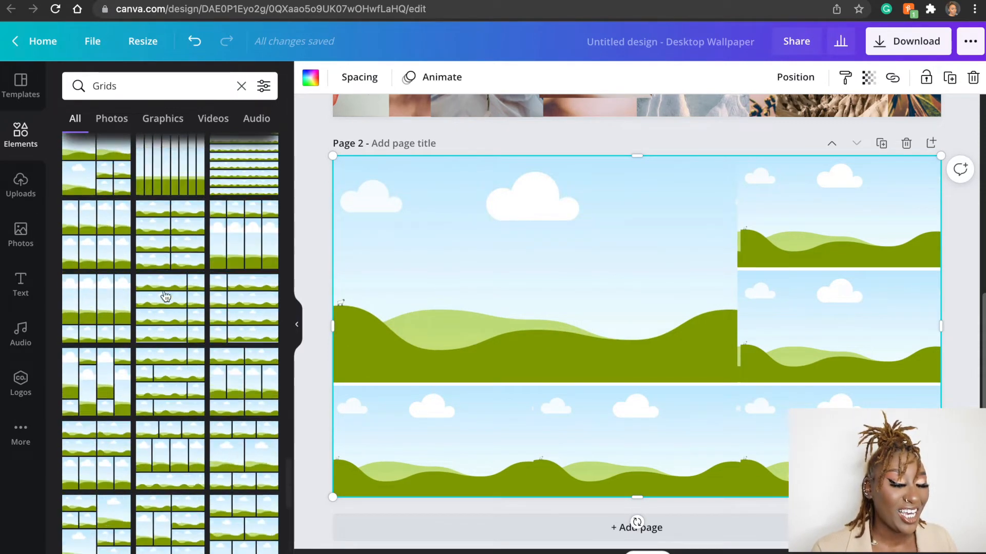
{"action": "left_click", "coordinate": [111, 331]}
Remove page 2 so only the collage page is left, and show the uploaded images.
{"action": "left_click", "coordinate": [310, 325]}
{"action": "scroll", "coordinate": [310, 326], "scroll_direction": "up", "scroll_amount": 6}
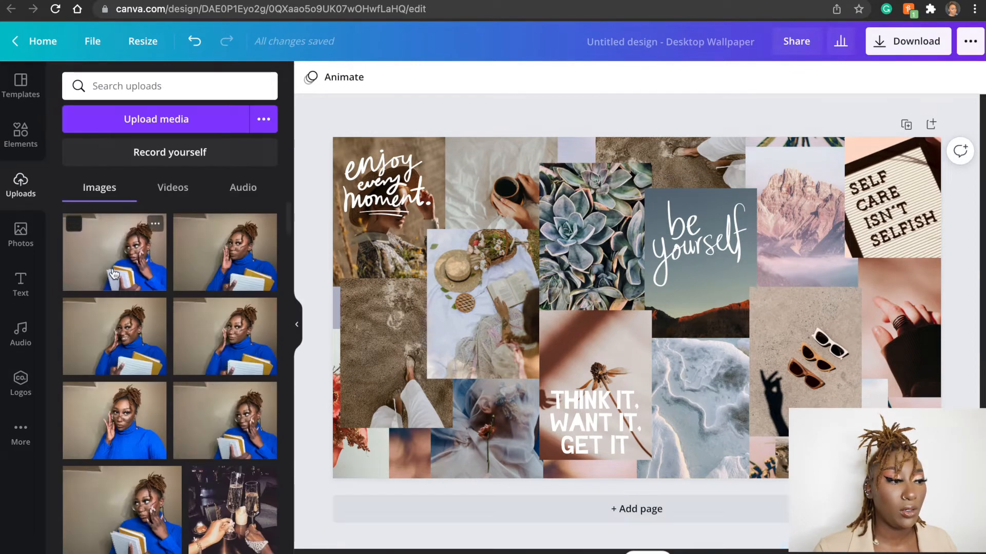
Upload the images from the 2022 Vision folder in Downloads, except the three files in its first column.
{"action": "left_click", "coordinate": [155, 129]}
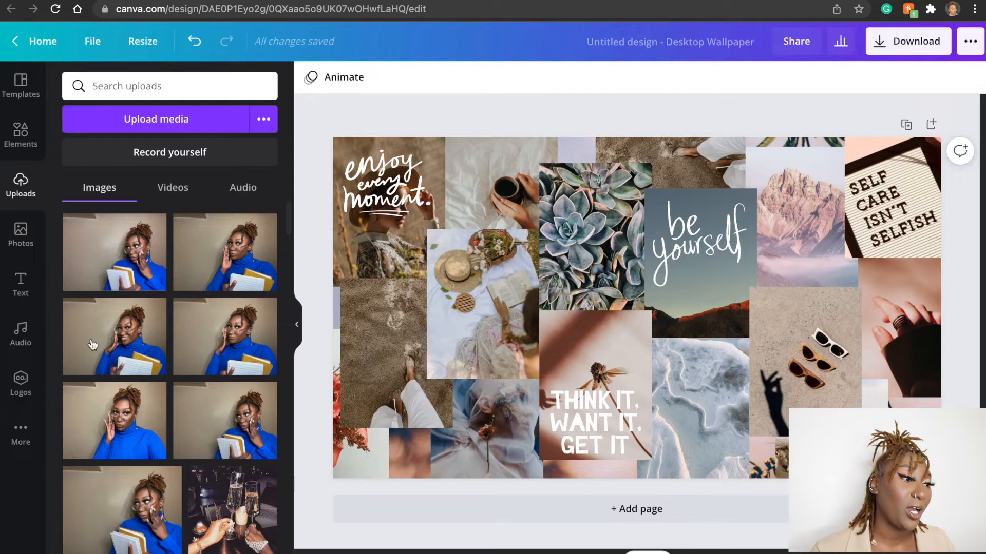
{"action": "left_click", "coordinate": [154, 120]}
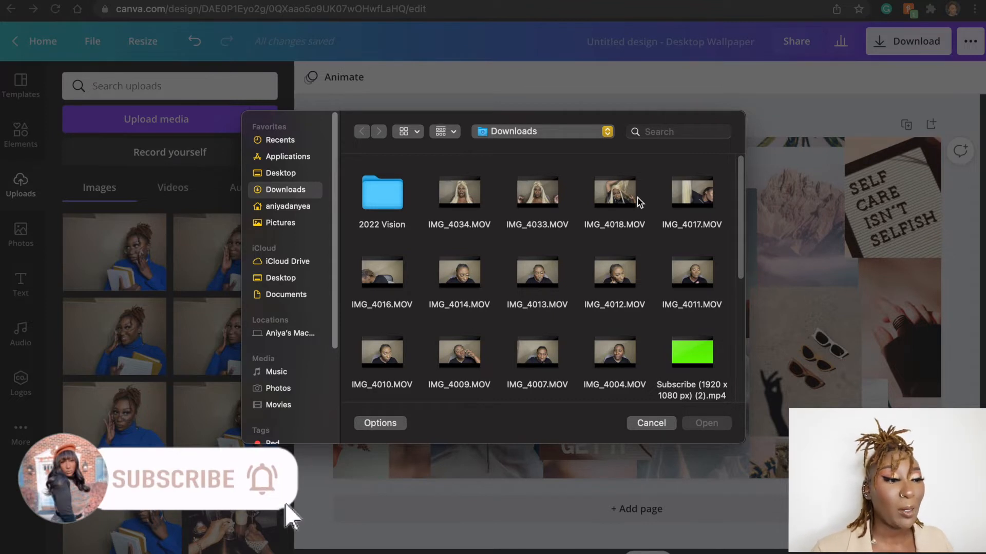
{"action": "double_click", "coordinate": [388, 191]}
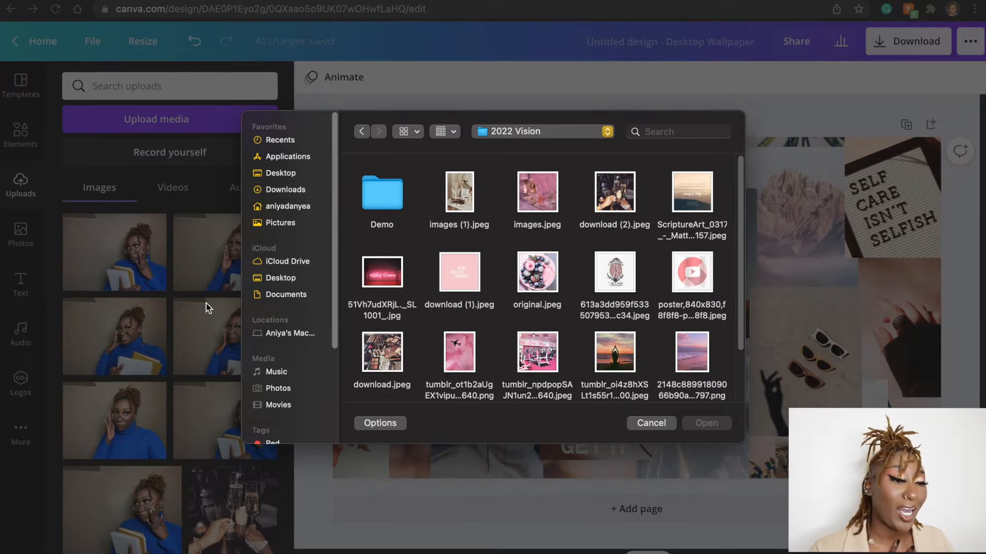
{"action": "scroll", "coordinate": [420, 314], "scroll_direction": "down", "scroll_amount": 3}
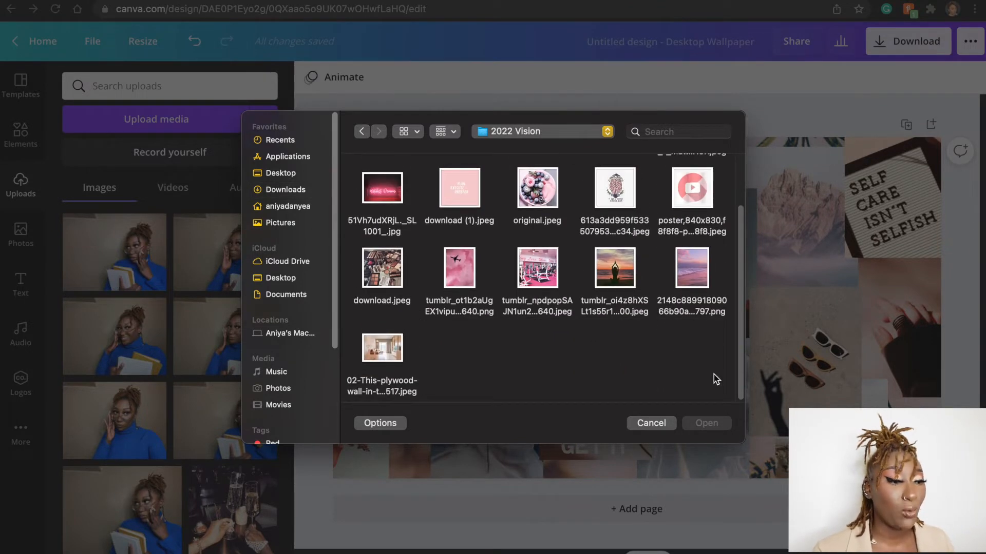
{"action": "left_click_drag", "start_coordinate": [723, 397], "coordinate": [458, 180]}
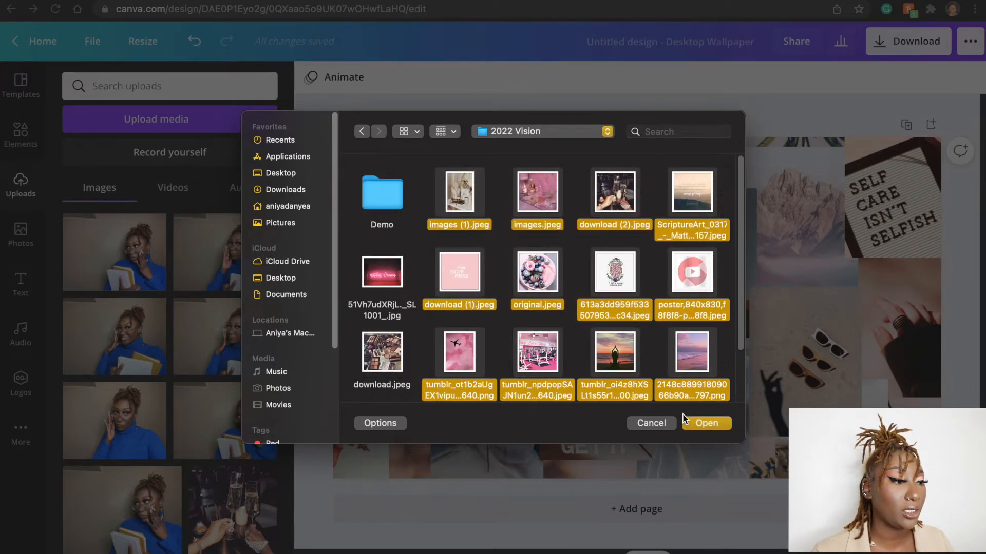
{"action": "left_click", "coordinate": [713, 420]}
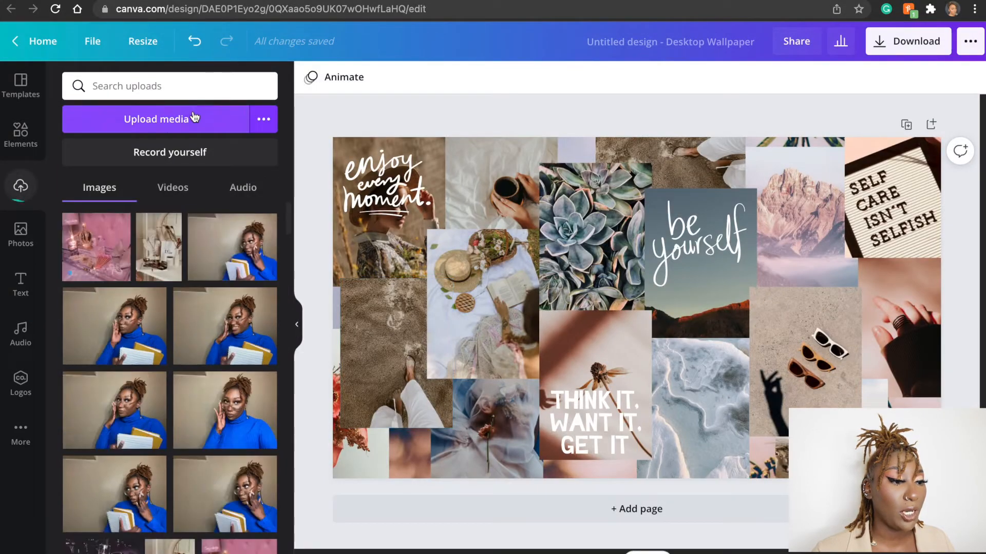
Upload the three remaining 2022 Vision images: the red neon sign, download.jpeg and the plywood-wall room photo.
{"action": "left_click", "coordinate": [194, 118]}
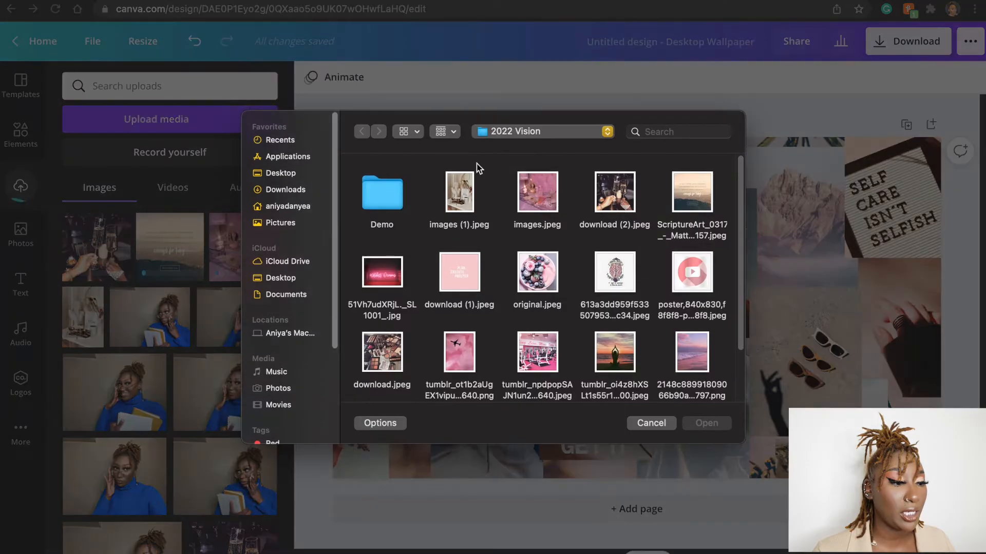
{"action": "left_click_drag", "start_coordinate": [361, 241], "coordinate": [417, 391]}
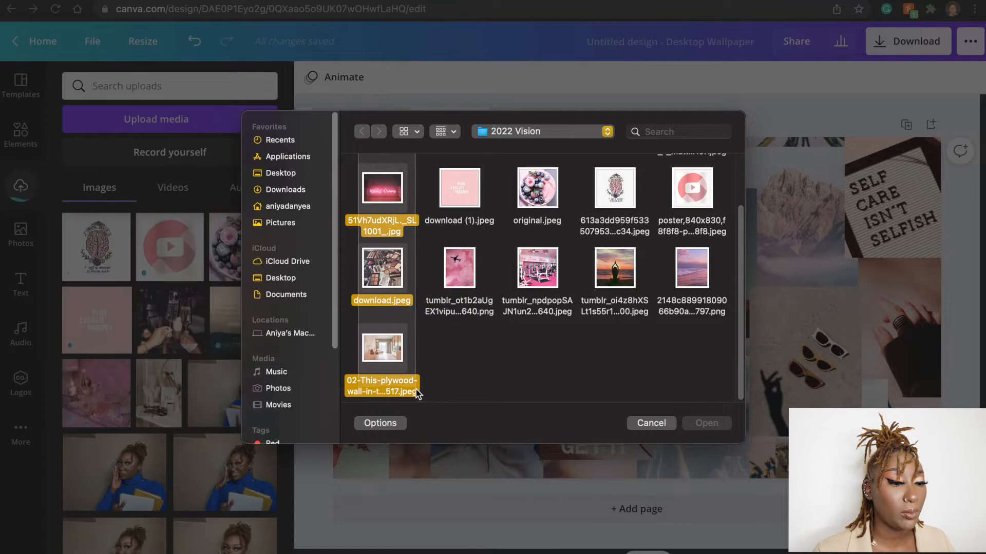
{"action": "left_click", "coordinate": [715, 423]}
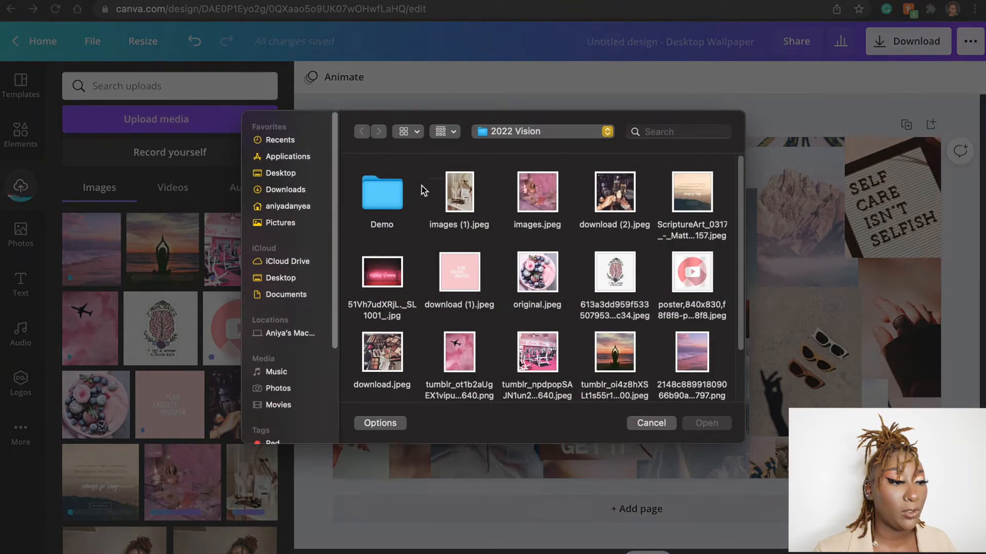
Upload all four images from the Demo folder inside 2022 Vision.
{"action": "double_click", "coordinate": [392, 204]}
{"action": "left_click_drag", "start_coordinate": [710, 255], "coordinate": [348, 182]}
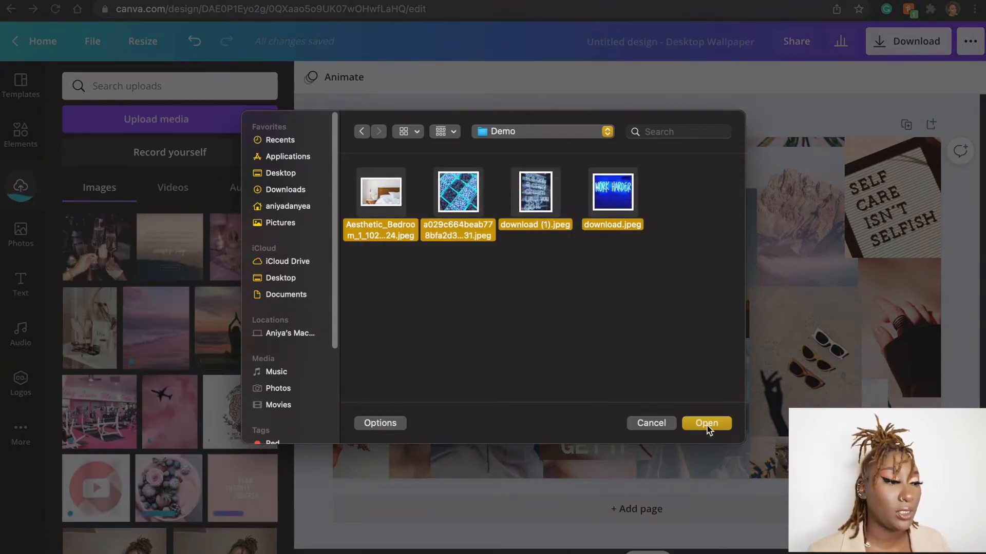
{"action": "left_click", "coordinate": [707, 431]}
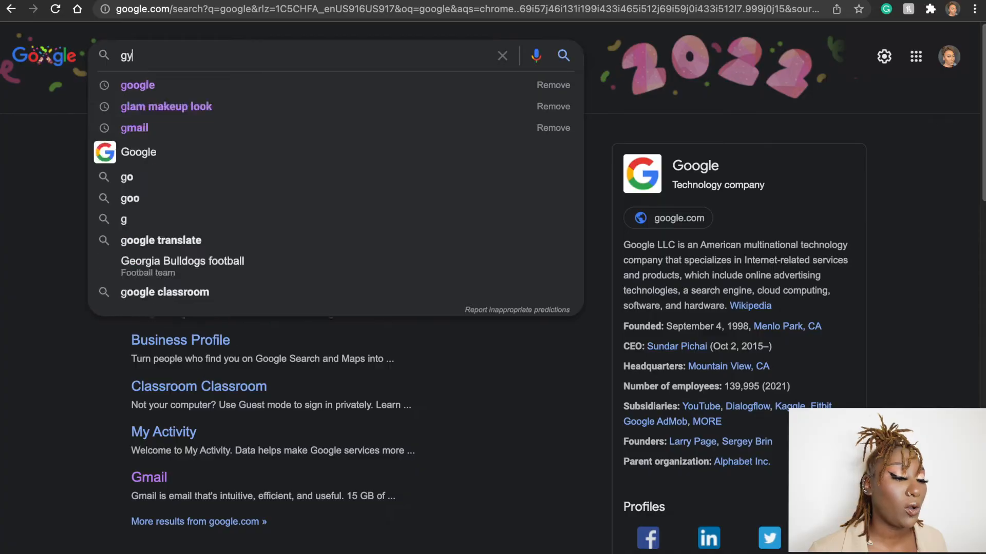
Search Google Images for "gym pink", browse the pictures and preview the pink dumbbells stock photo.
{"action": "type", "text": "m"}
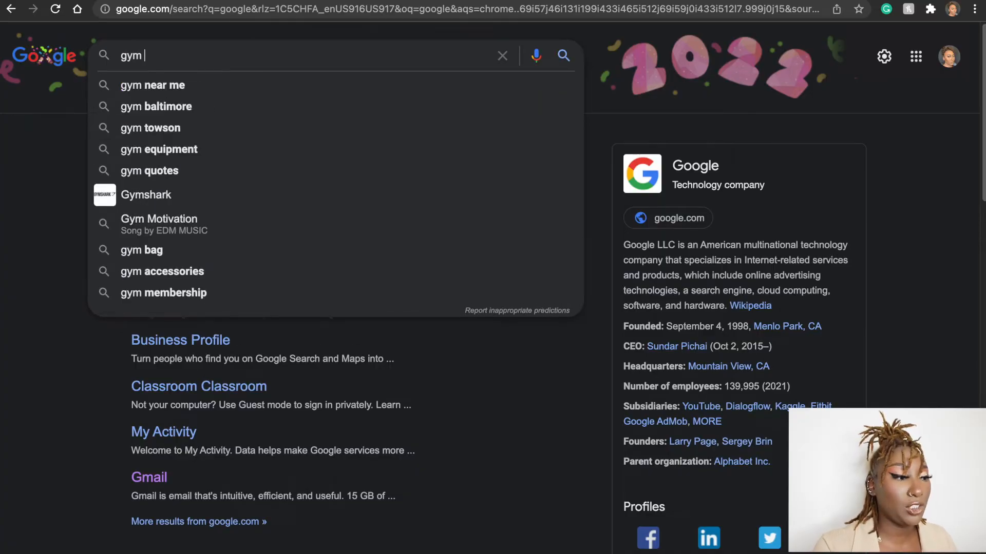
{"action": "type", "text": " pink"}
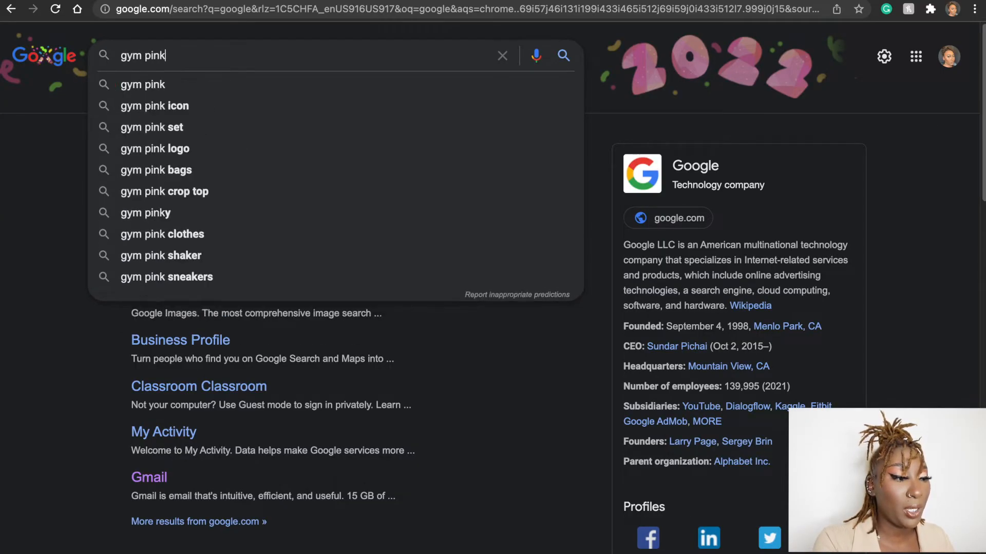
{"action": "key", "text": "Return"}
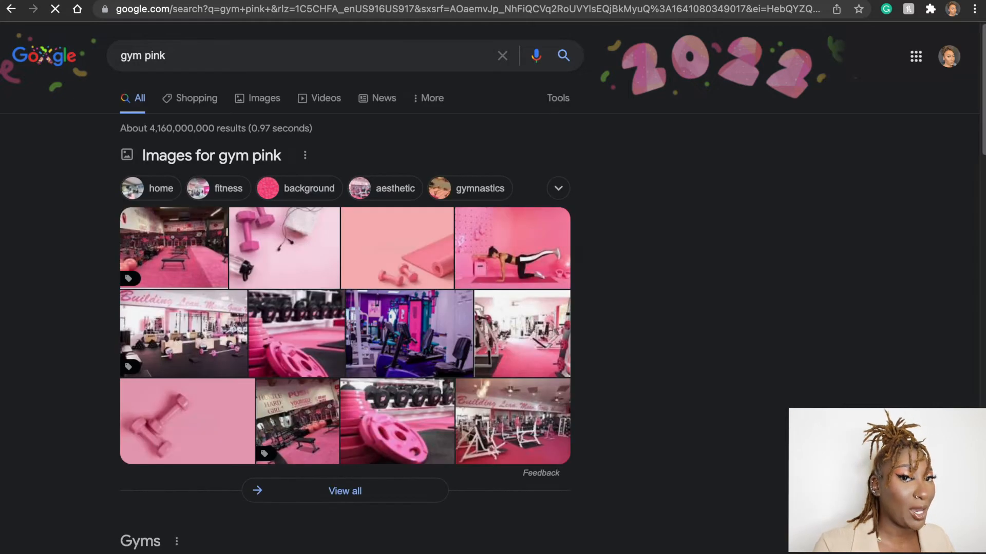
{"action": "left_click", "coordinate": [257, 103]}
{"action": "scroll", "coordinate": [413, 154], "scroll_direction": "down", "scroll_amount": 5}
{"action": "scroll", "coordinate": [315, 129], "scroll_direction": "down", "scroll_amount": 2}
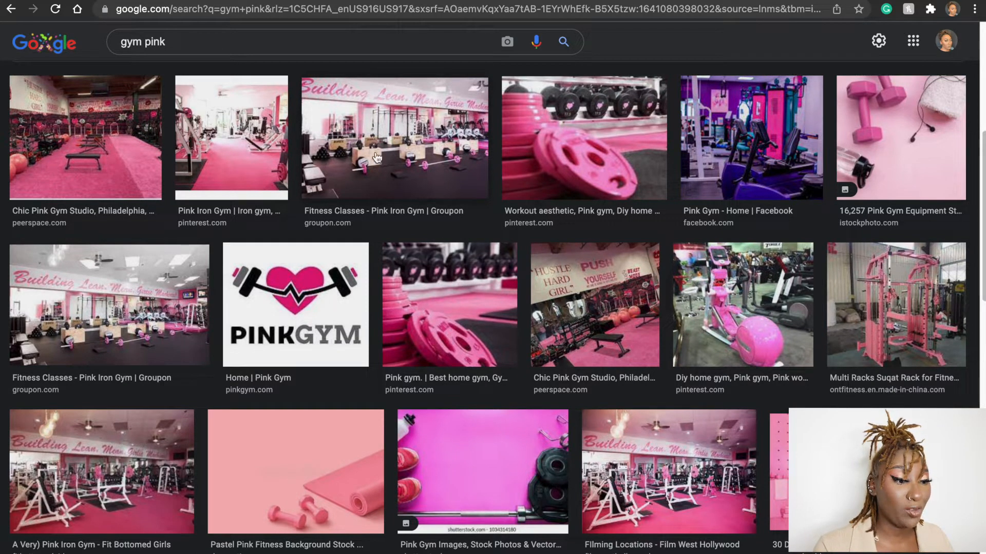
{"action": "left_click", "coordinate": [892, 154]}
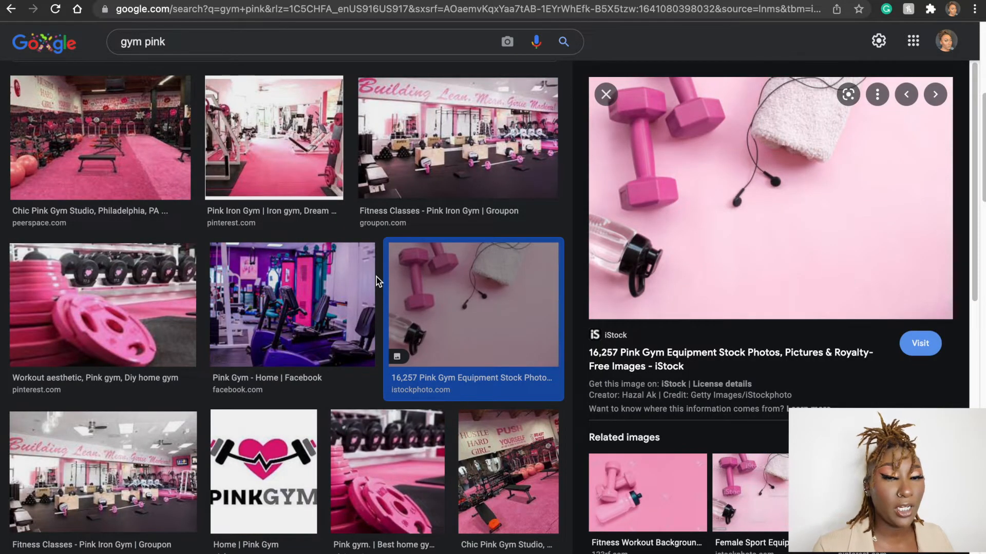
{"action": "scroll", "coordinate": [227, 393], "scroll_direction": "down", "scroll_amount": 10}
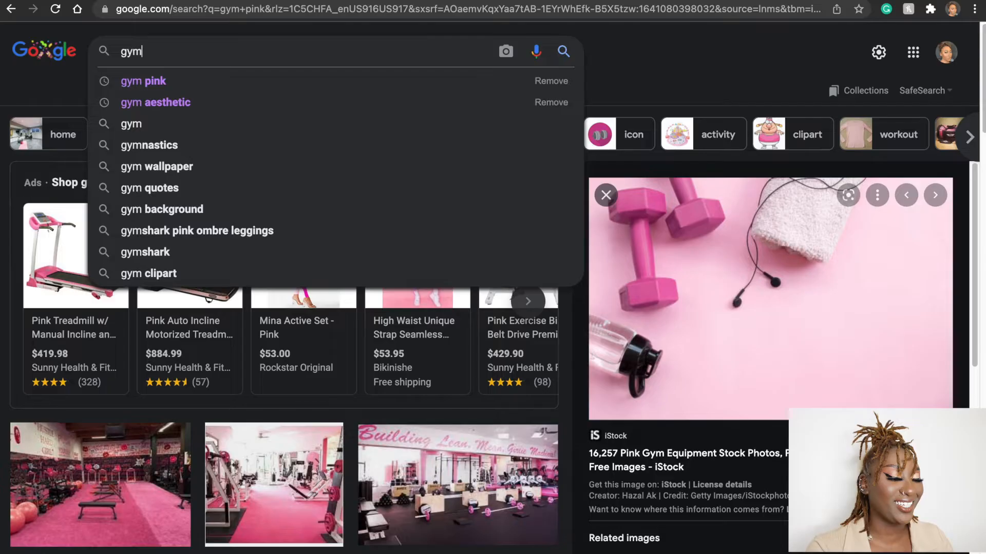
Search Google Images for "gym aesthetic" and look through the pictures.
{"action": "type", "text": "a"}
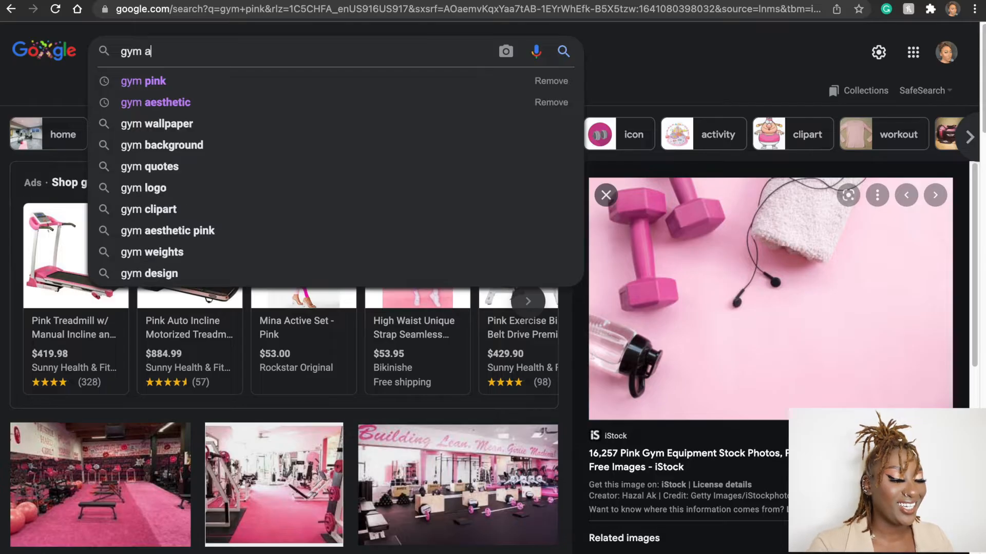
{"action": "type", "text": "esthetis"}
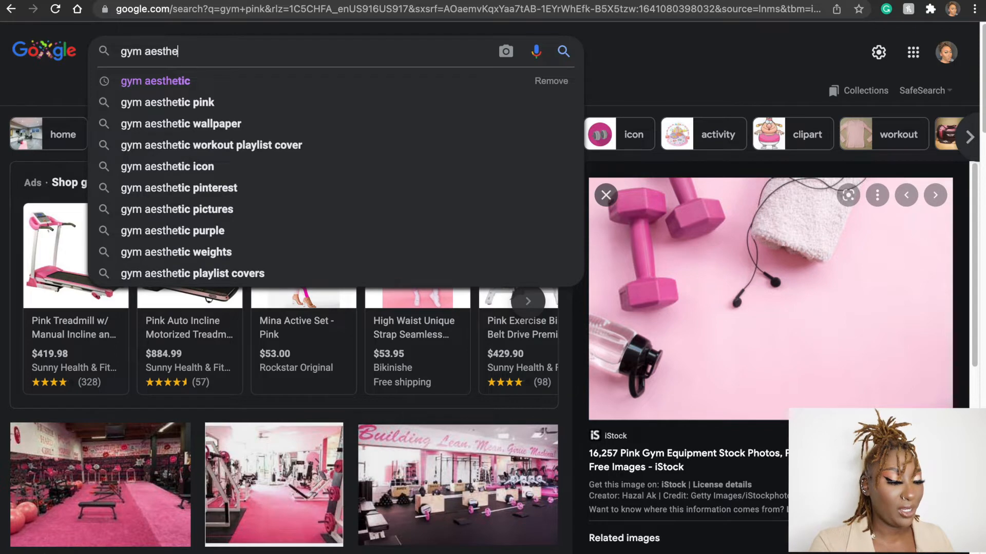
{"action": "key", "text": "Return"}
{"action": "scroll", "coordinate": [534, 272], "scroll_direction": "down", "scroll_amount": 8}
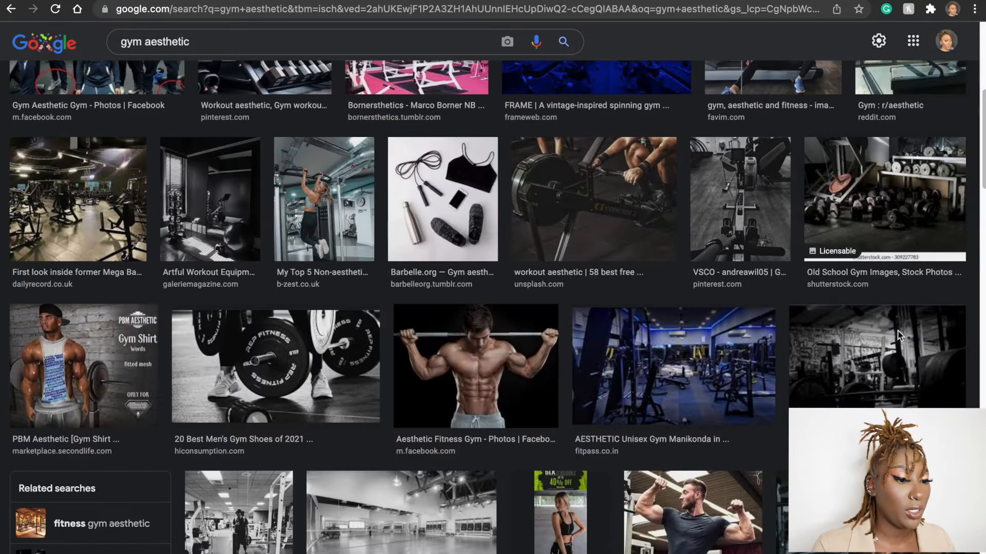
{"action": "scroll", "coordinate": [577, 342], "scroll_direction": "up", "scroll_amount": 8}
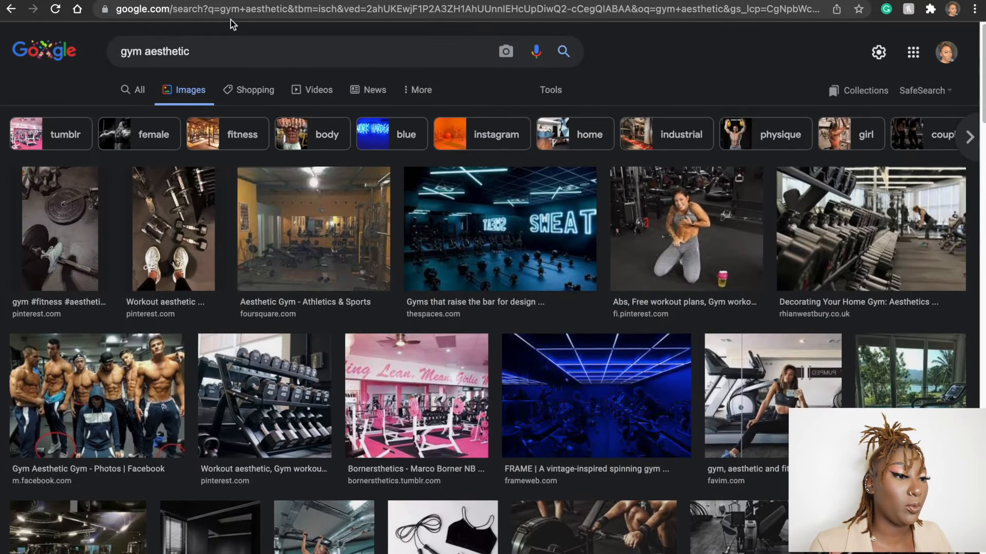
Narrow the image search to "gym aesthetic blue" and browse the pictures.
{"action": "left_click", "coordinate": [239, 55]}
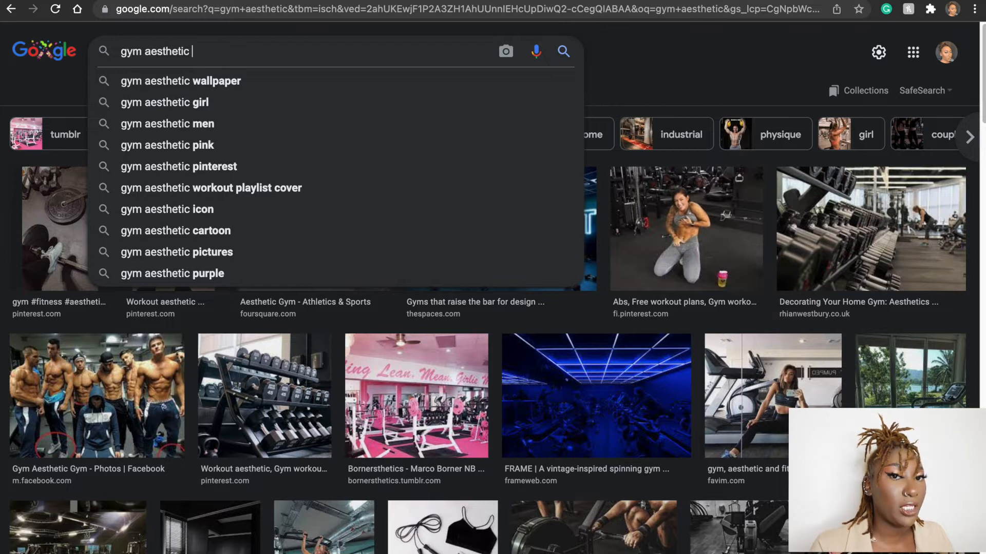
{"action": "type", "text": "blue"}
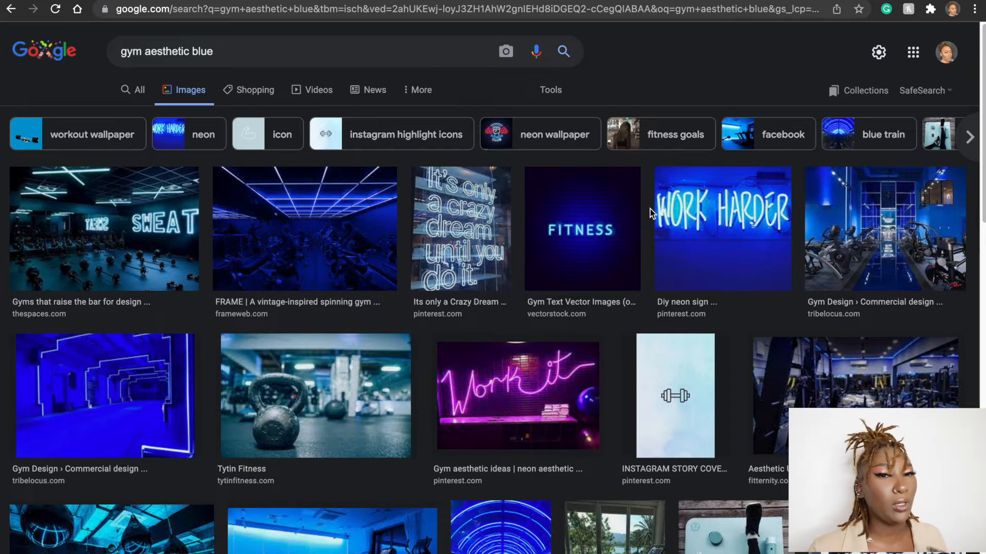
{"action": "scroll", "coordinate": [650, 208], "scroll_direction": "down", "scroll_amount": 9}
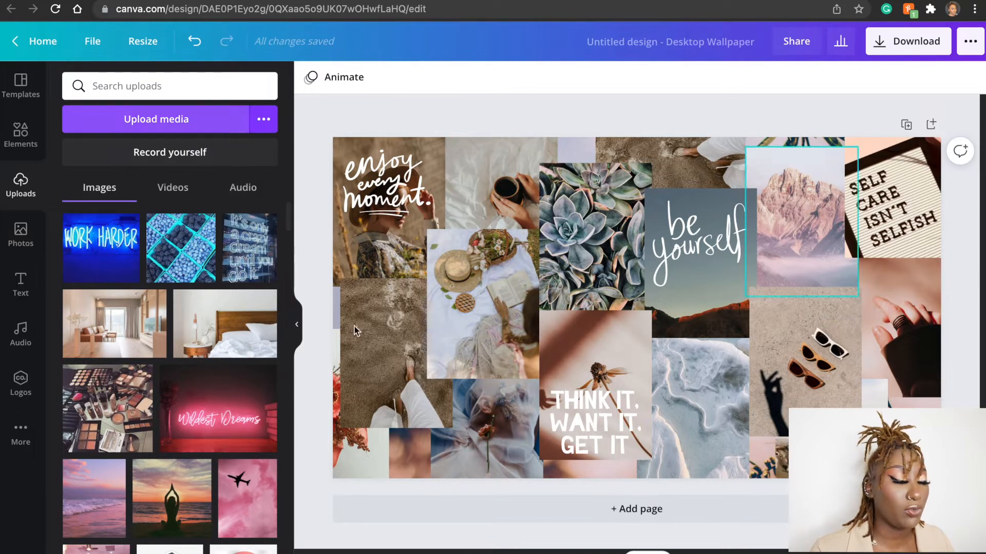
Back in Canva, place the uploaded makeup photo in the collage frame behind the "enjoy every moment" text.
{"action": "scroll", "coordinate": [122, 325], "scroll_direction": "down", "scroll_amount": 2}
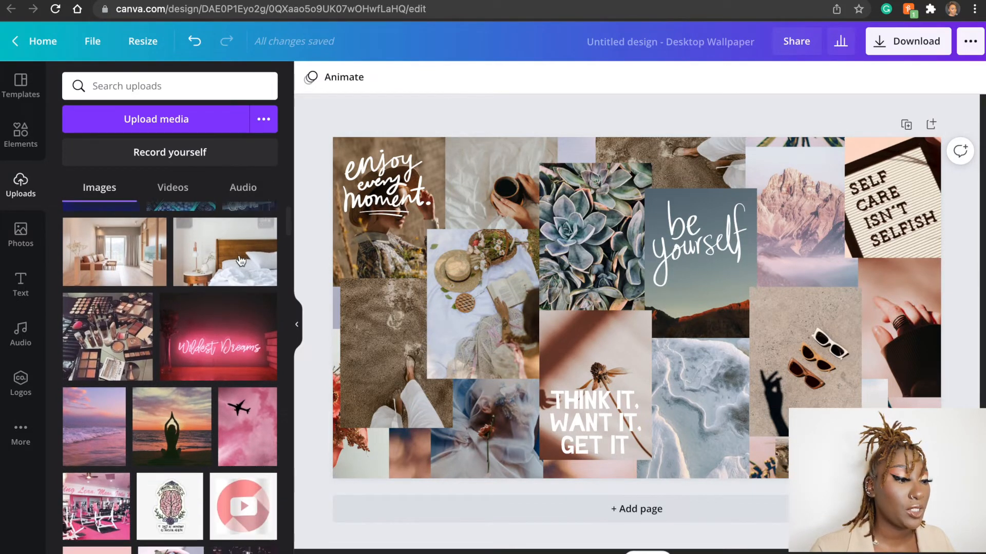
{"action": "left_click_drag", "start_coordinate": [118, 327], "coordinate": [357, 243]}
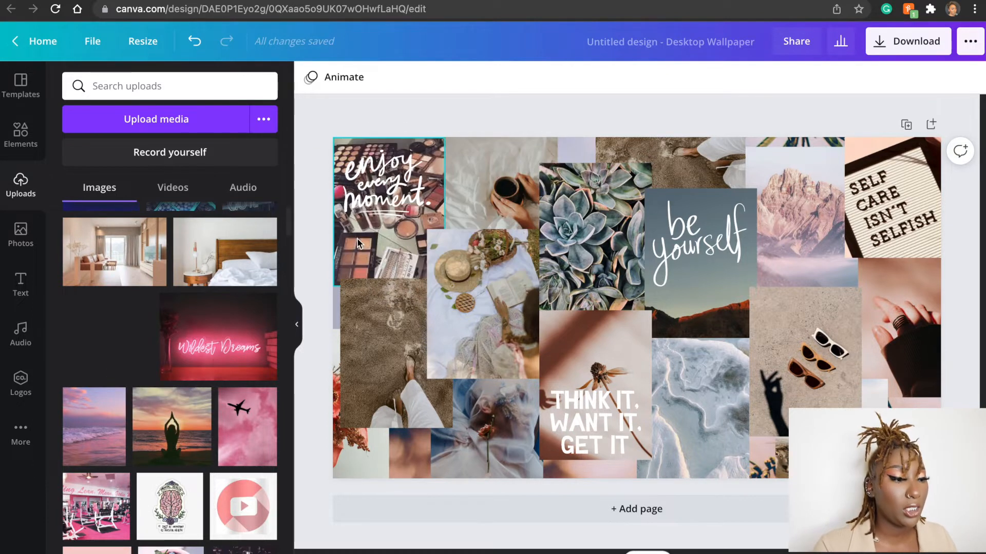
{"action": "left_click_drag", "start_coordinate": [310, 286], "coordinate": [376, 255]}
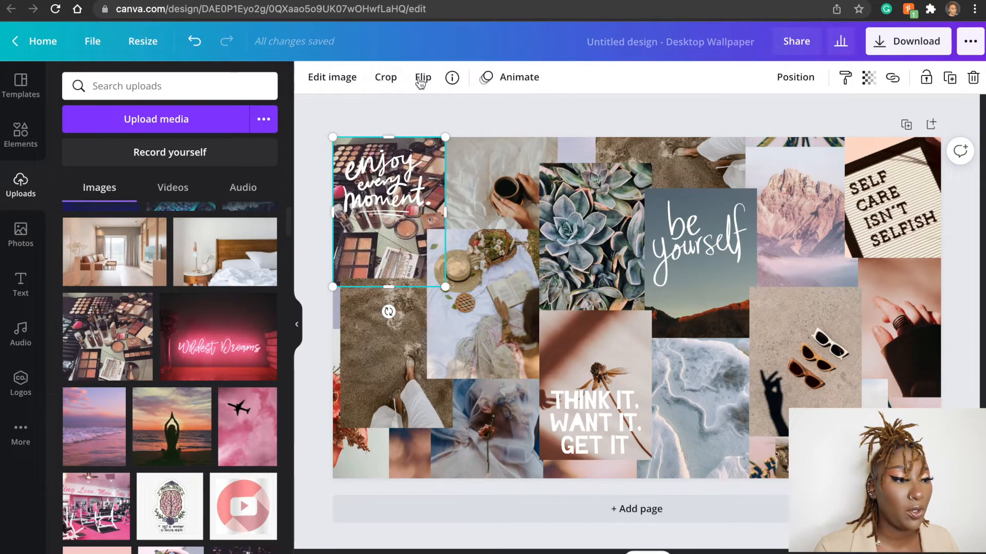
Open the makeup photo's image editing options and look through the adjustments, filters and tools.
{"action": "left_click", "coordinate": [331, 78]}
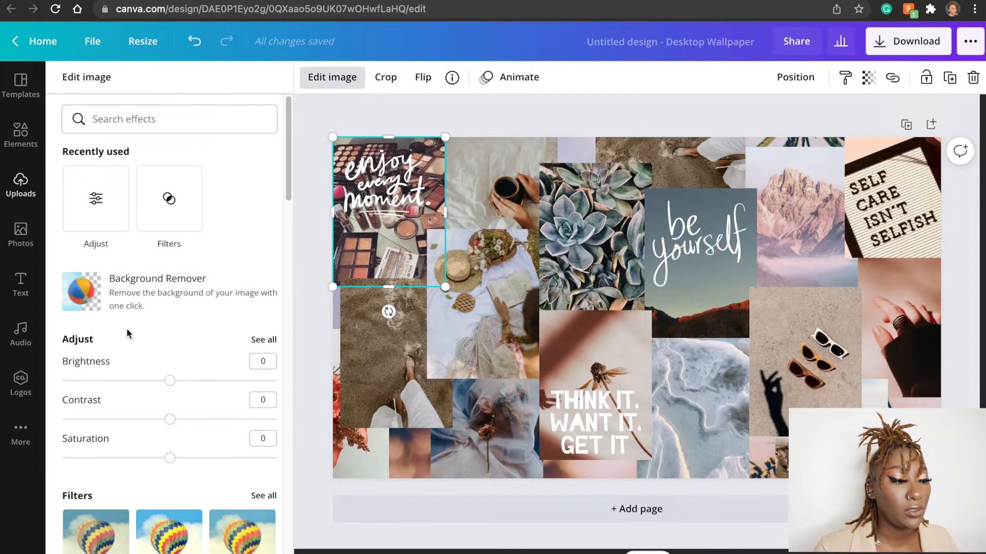
{"action": "scroll", "coordinate": [150, 396], "scroll_direction": "down", "scroll_amount": 3}
{"action": "scroll", "coordinate": [150, 396], "scroll_direction": "down", "scroll_amount": 1}
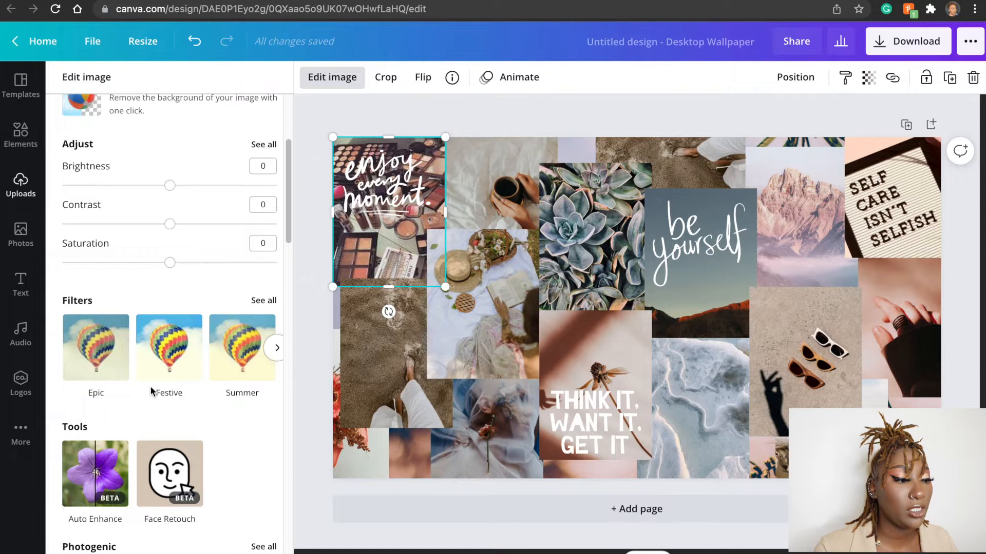
{"action": "scroll", "coordinate": [151, 393], "scroll_direction": "up", "scroll_amount": 3}
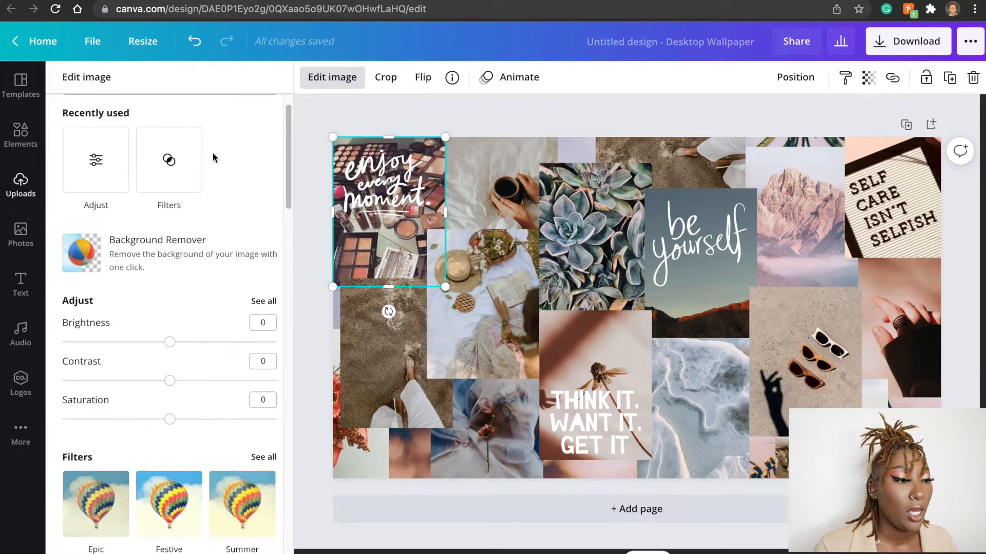
Try several filters on the makeup photo, including Solar and Edge, and reset the filter to None.
{"action": "left_click", "coordinate": [176, 169]}
{"action": "left_click", "coordinate": [175, 169]}
{"action": "left_click", "coordinate": [225, 161]}
{"action": "left_click", "coordinate": [94, 239]}
{"action": "left_click", "coordinate": [167, 239]}
{"action": "left_click", "coordinate": [242, 242]}
{"action": "left_click", "coordinate": [169, 239]}
{"action": "left_click", "coordinate": [253, 249]}
{"action": "scroll", "coordinate": [146, 289], "scroll_direction": "down", "scroll_amount": 4}
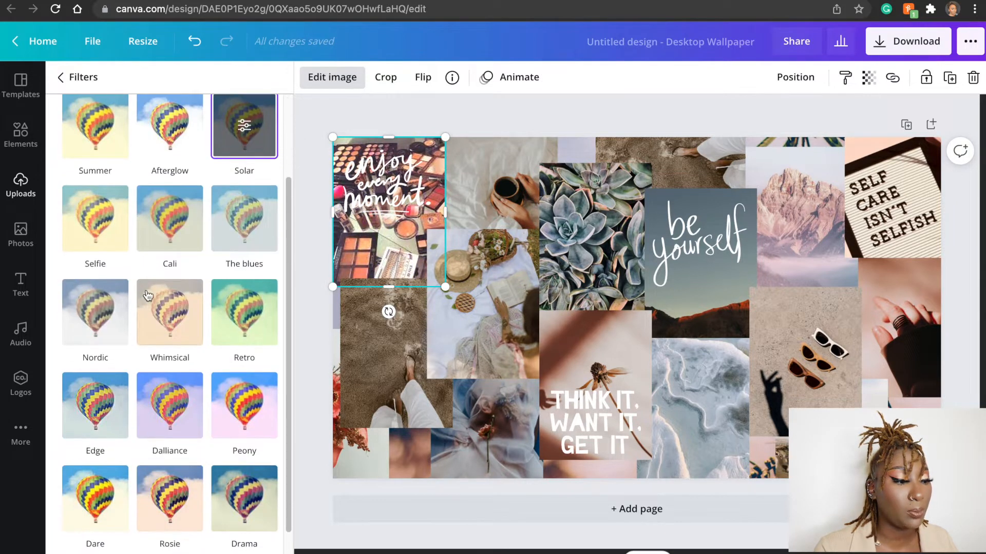
{"action": "left_click", "coordinate": [106, 262]}
{"action": "left_click", "coordinate": [103, 330]}
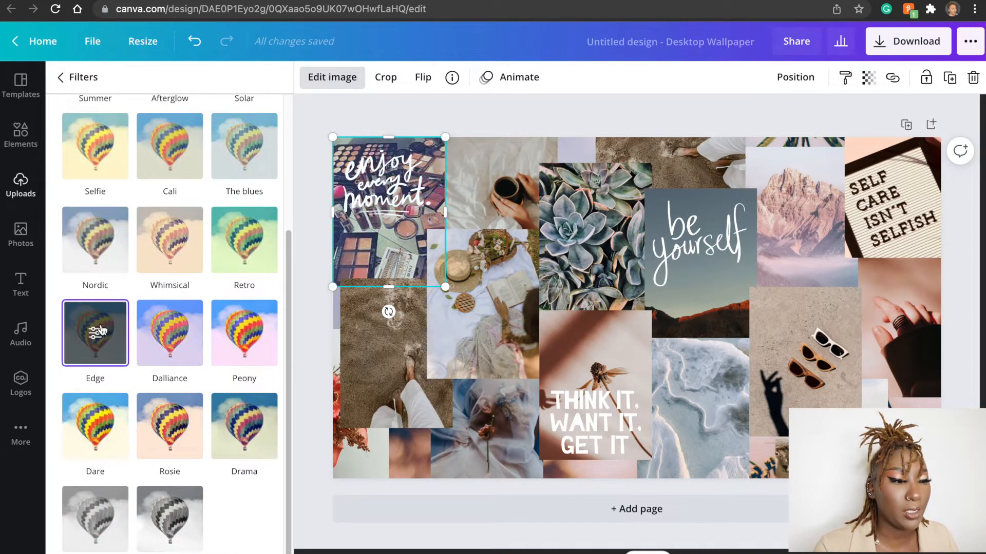
{"action": "scroll", "coordinate": [167, 165], "scroll_direction": "up", "scroll_amount": 4}
{"action": "left_click", "coordinate": [96, 146]}
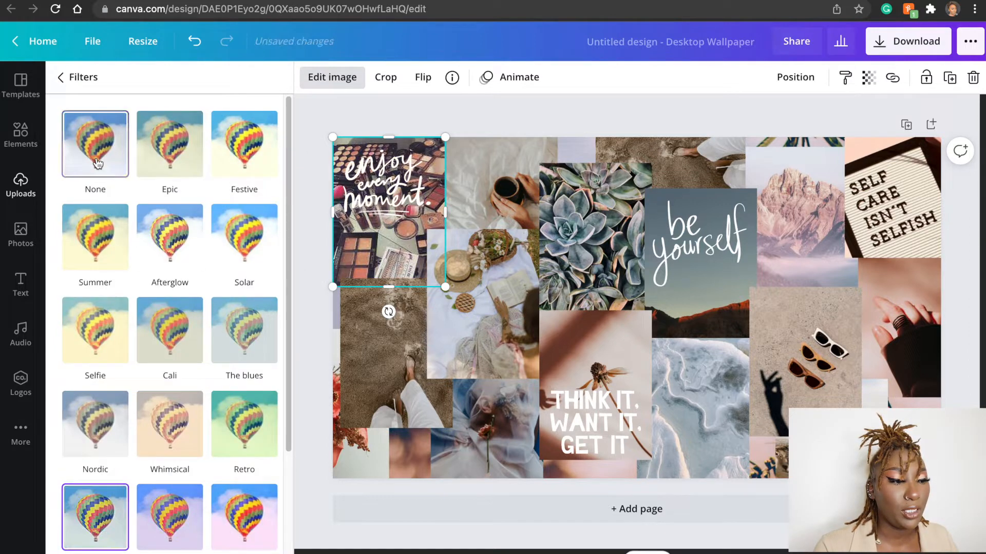
Return to the uploaded images and undo the filter changes and the placement of the makeup photo.
{"action": "left_click", "coordinate": [20, 235]}
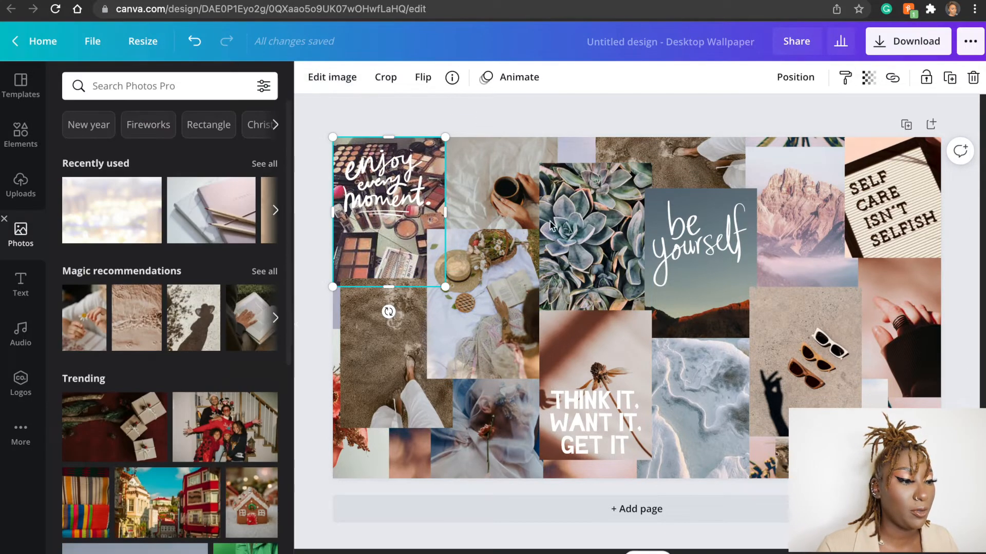
{"action": "left_click", "coordinate": [21, 184]}
{"action": "left_click", "coordinate": [195, 45]}
{"action": "left_click", "coordinate": [193, 45]}
{"action": "left_click", "coordinate": [193, 45]}
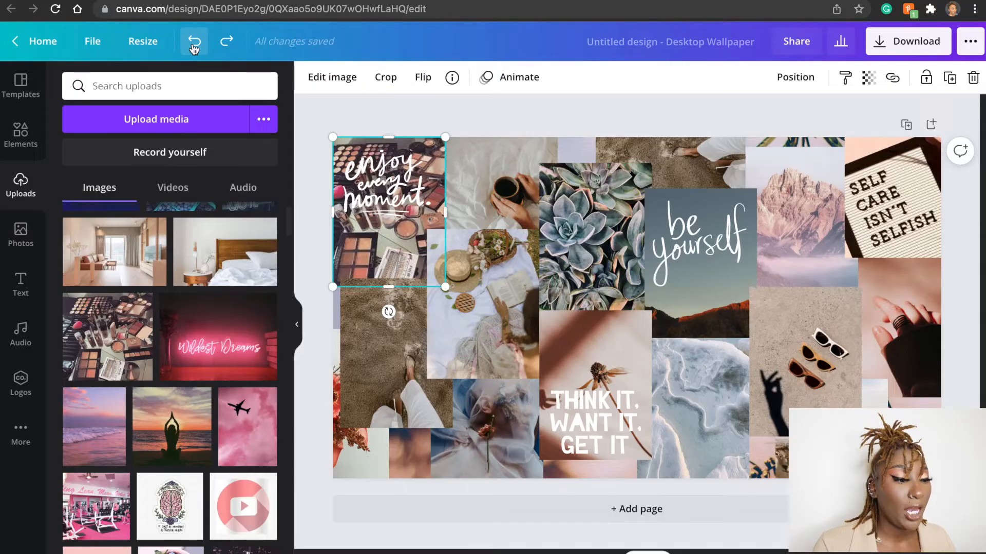
{"action": "left_click", "coordinate": [194, 46]}
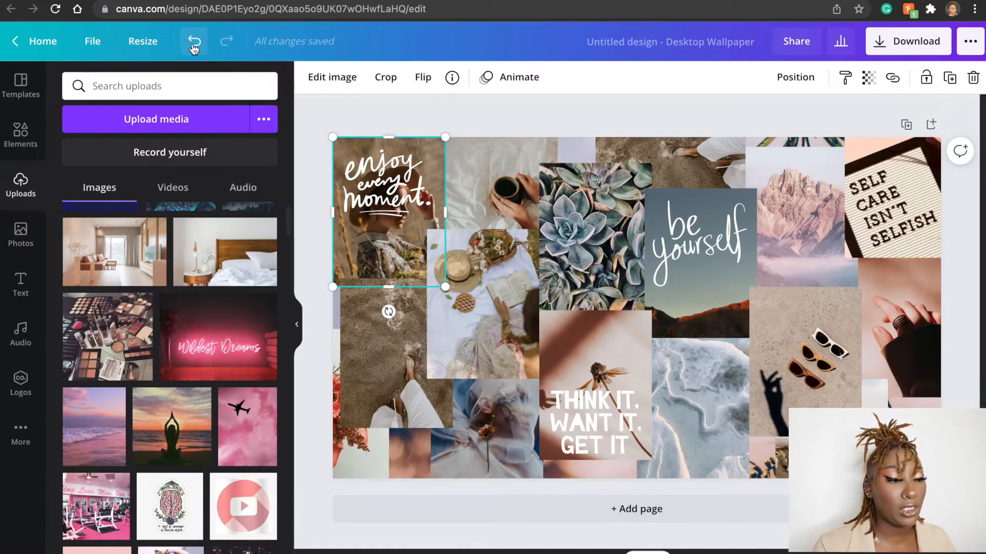
Replace the "enjoy every moment" photo with the sunset yoga silhouette and the "Self care isn't selfish" letter board with the berry bowl.
{"action": "left_click_drag", "start_coordinate": [171, 426], "coordinate": [365, 223]}
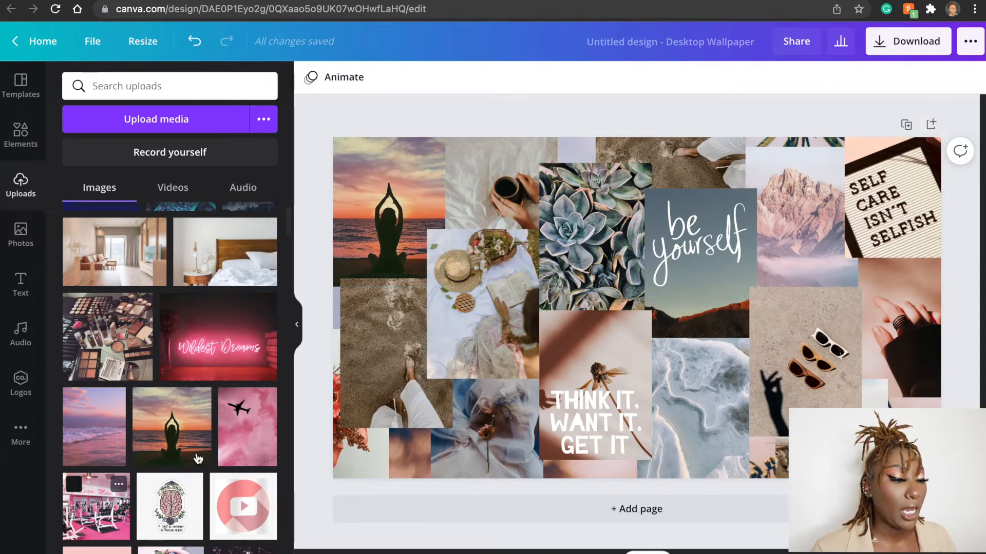
{"action": "scroll", "coordinate": [183, 523], "scroll_direction": "down", "scroll_amount": 3}
{"action": "left_click_drag", "start_coordinate": [183, 522], "coordinate": [890, 368]}
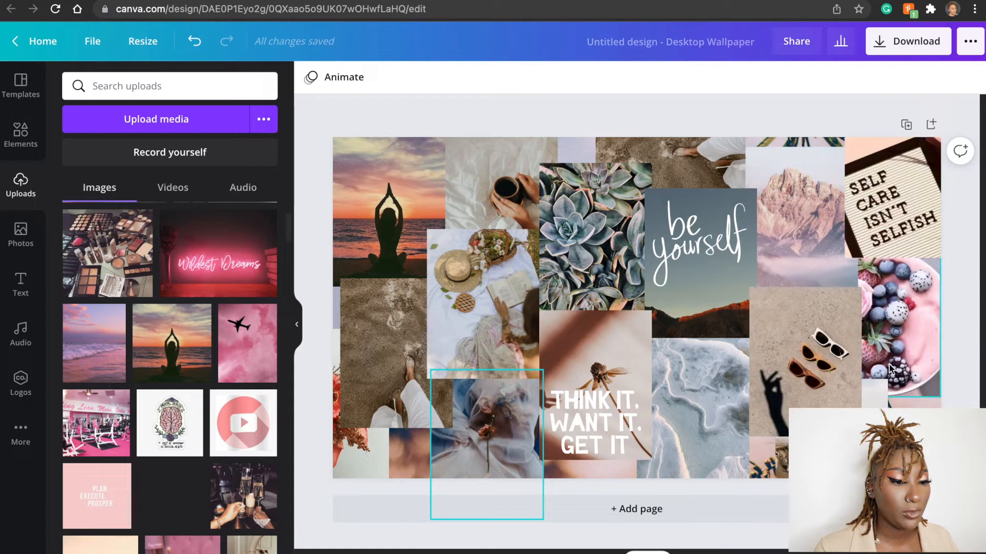
{"action": "left_click_drag", "start_coordinate": [902, 261], "coordinate": [899, 237]}
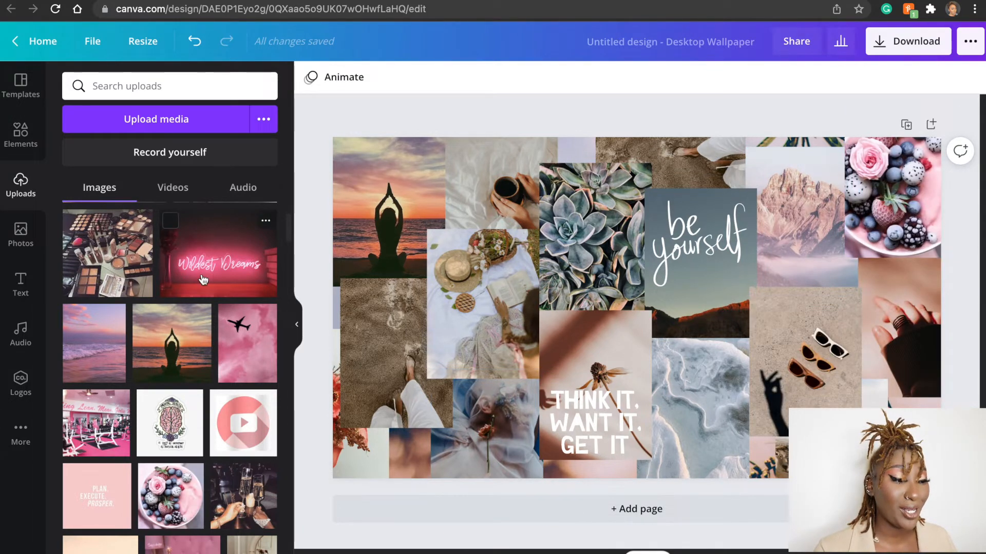
Replace the sunglasses photo with the mental health brain illustration and the blue water photo with the pink ocean sunset.
{"action": "mouse_move", "coordinate": [169, 423]}
{"action": "left_mouse_down"}
{"action": "mouse_move", "coordinate": [783, 411]}
{"action": "mouse_move", "coordinate": [691, 411]}
{"action": "mouse_move", "coordinate": [782, 425]}
{"action": "left_mouse_up"}
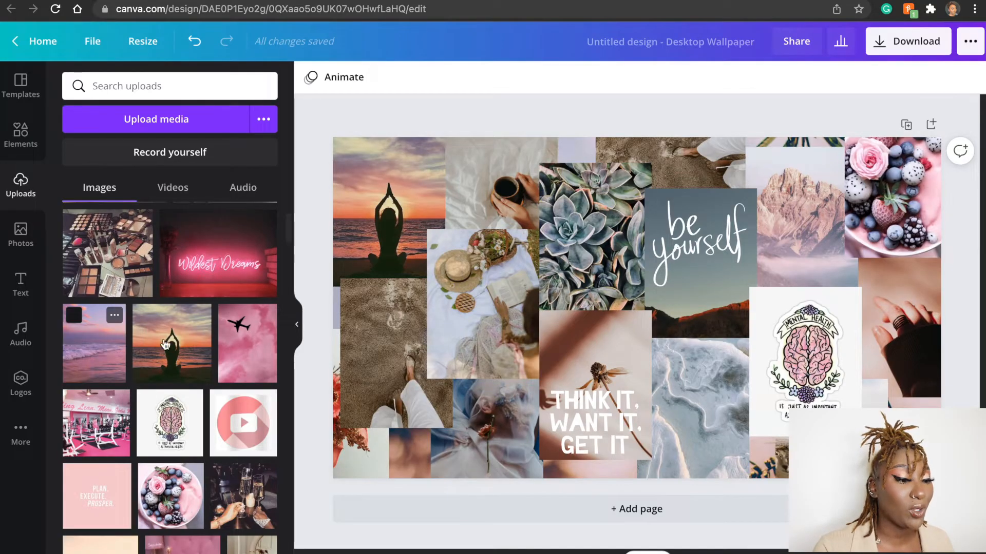
{"action": "left_click_drag", "start_coordinate": [94, 343], "coordinate": [169, 329]}
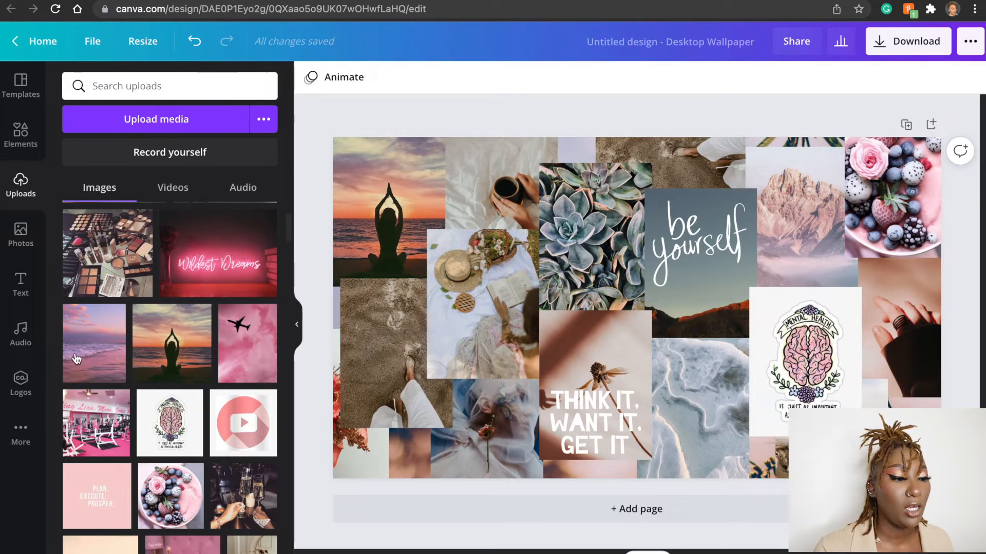
{"action": "left_click_drag", "start_coordinate": [77, 349], "coordinate": [697, 348]}
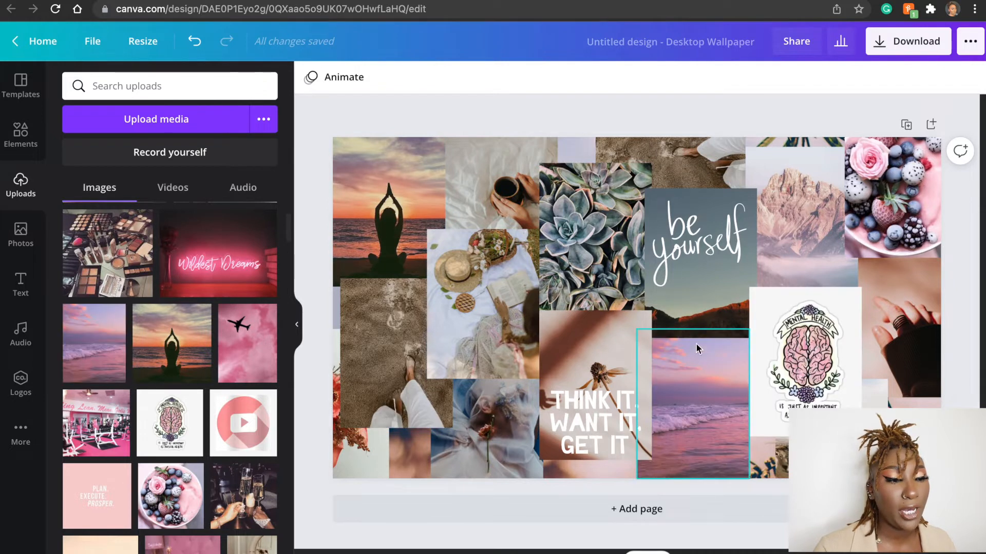
Bring the pink ocean sunset photo to the front of the collage and send it backward behind its neighbouring photos again.
{"action": "left_click", "coordinate": [696, 387]}
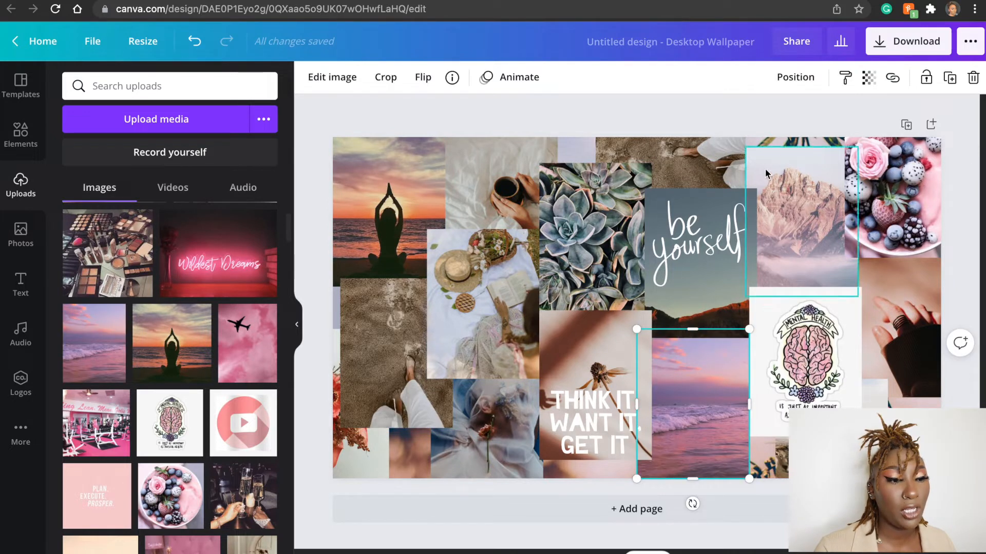
{"action": "left_click", "coordinate": [795, 86]}
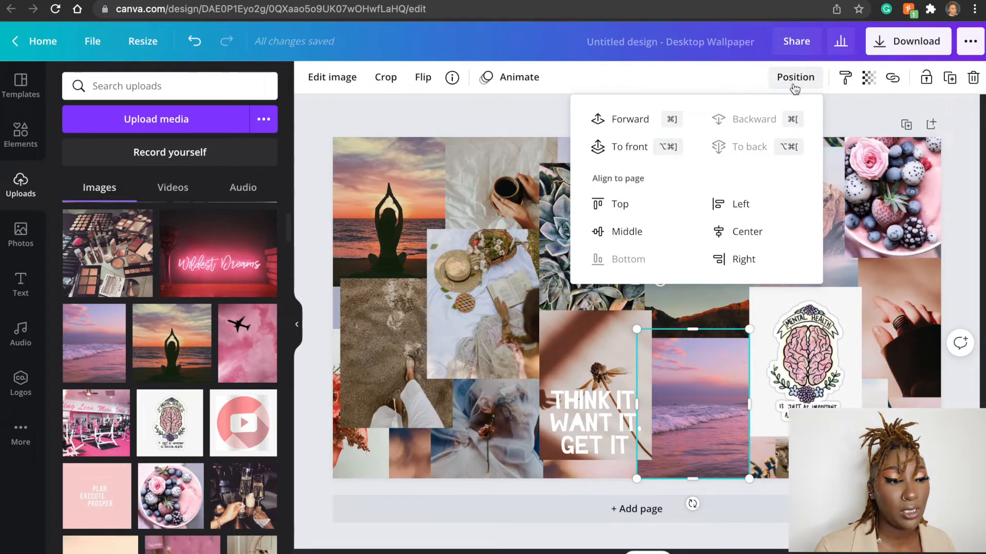
{"action": "left_click", "coordinate": [635, 150]}
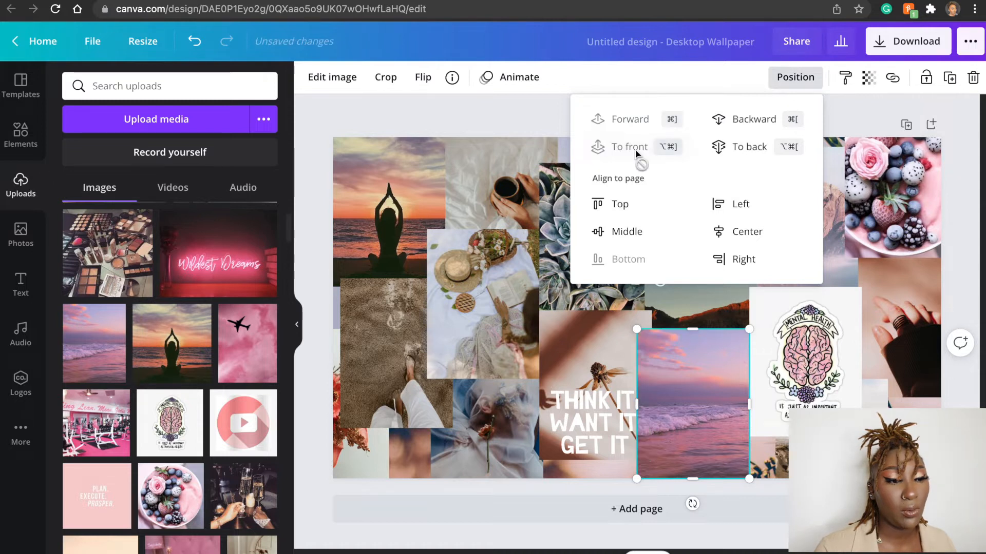
{"action": "left_click", "coordinate": [749, 123]}
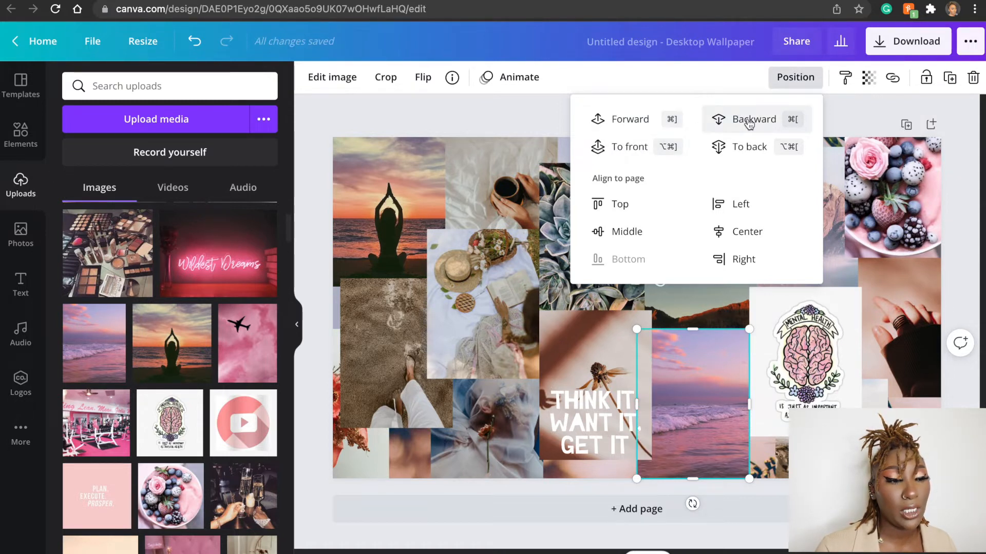
{"action": "left_click", "coordinate": [749, 123]}
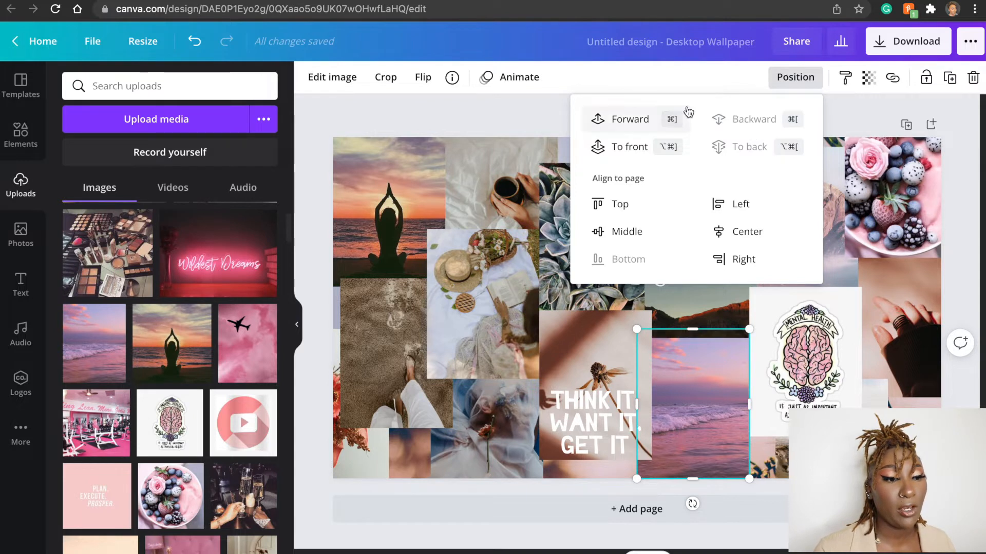
{"action": "left_click", "coordinate": [969, 135]}
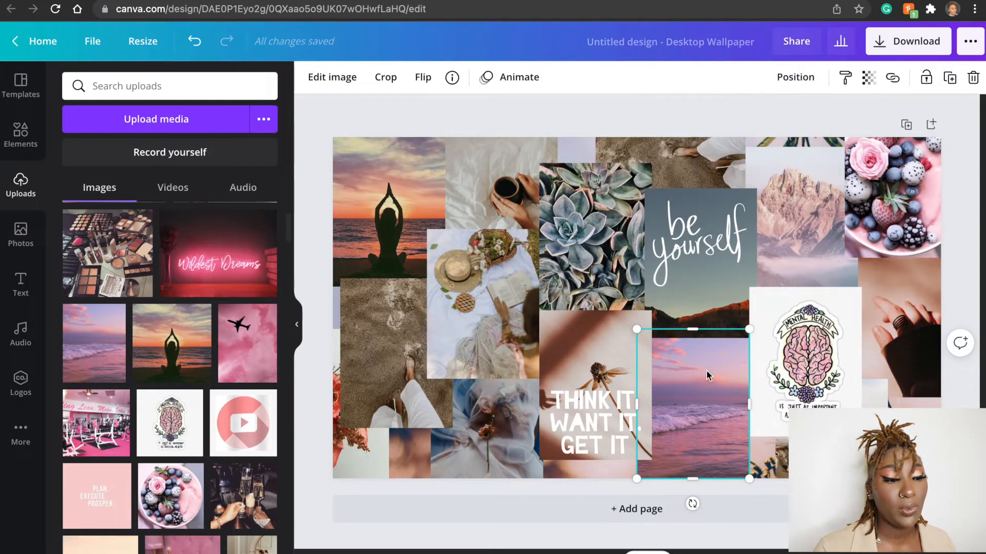
Try out the transparency of the dried flower photo and set it back to 100.
{"action": "left_click", "coordinate": [595, 340]}
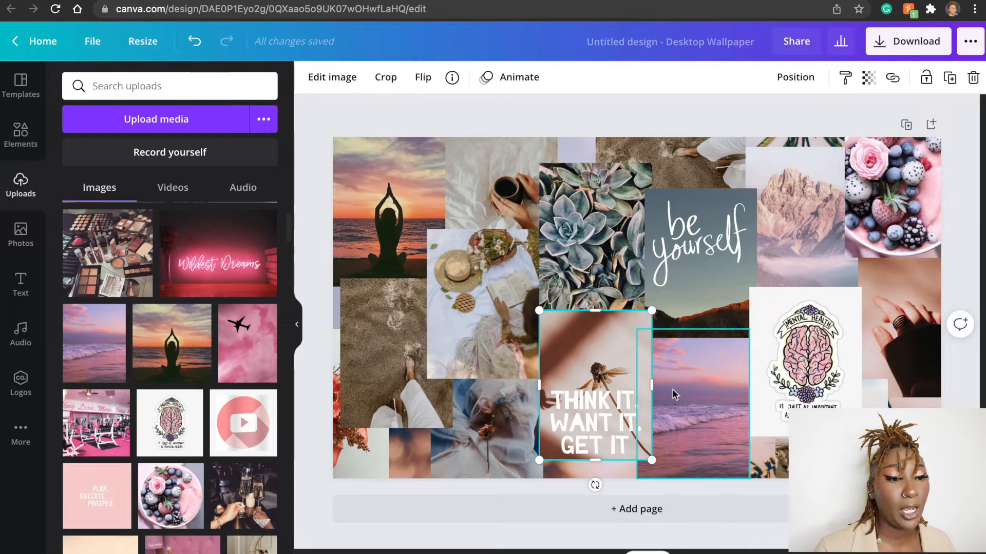
{"action": "left_click", "coordinate": [868, 77]}
{"action": "mouse_move", "coordinate": [825, 119]}
{"action": "left_mouse_down"}
{"action": "mouse_move", "coordinate": [835, 123]}
{"action": "mouse_move", "coordinate": [755, 119]}
{"action": "mouse_move", "coordinate": [824, 121]}
{"action": "mouse_move", "coordinate": [770, 131]}
{"action": "mouse_move", "coordinate": [827, 123]}
{"action": "left_mouse_up"}
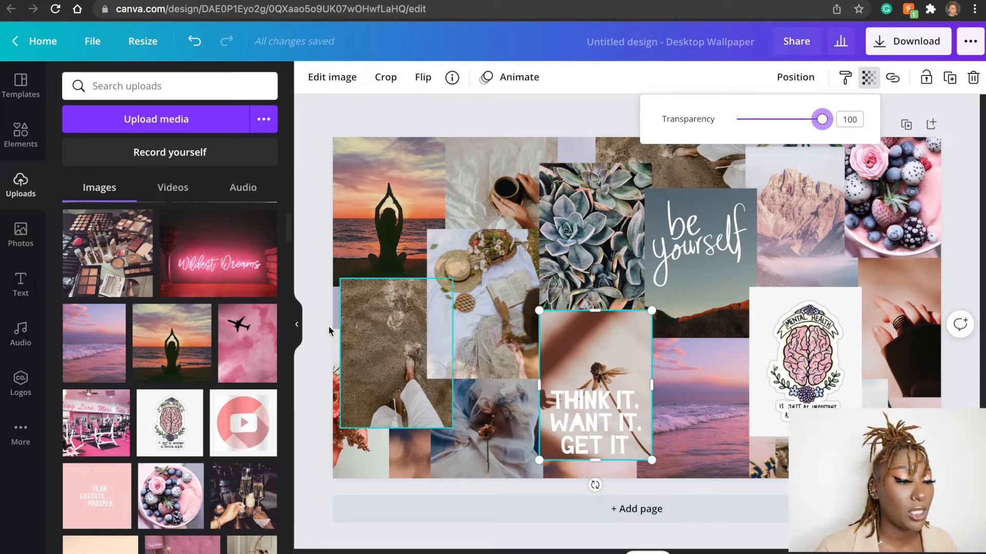
Replace the beach sand, "be yourself" mountain, blue fabric and succulent photos with the pink Chanel, champagne toast, berry crates and "It's only a crazy dream" images.
{"action": "scroll", "coordinate": [139, 473], "scroll_direction": "down", "scroll_amount": 2}
{"action": "scroll", "coordinate": [140, 473], "scroll_direction": "down", "scroll_amount": 1}
{"action": "left_click_drag", "start_coordinate": [237, 422], "coordinate": [703, 307]}
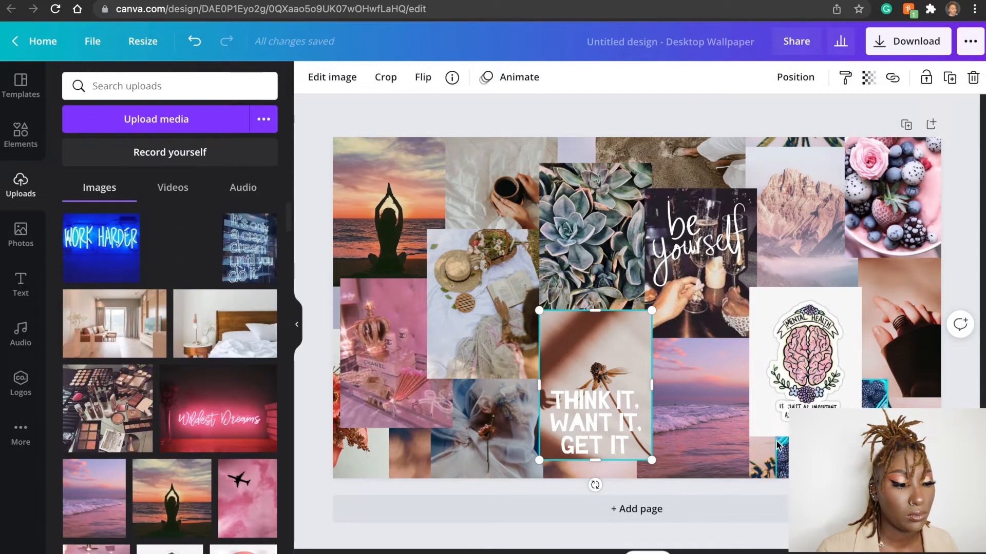
{"action": "left_click_drag", "start_coordinate": [181, 248], "coordinate": [485, 428]}
{"action": "left_click_drag", "start_coordinate": [250, 248], "coordinate": [590, 226]}
Replace the sand photo at the collage's upper edge with the "WORK HARDER" neon sign, adjust its crop and rotate it upright.
{"action": "left_click_drag", "start_coordinate": [100, 236], "coordinate": [686, 157]}
{"action": "double_click", "coordinate": [686, 157]}
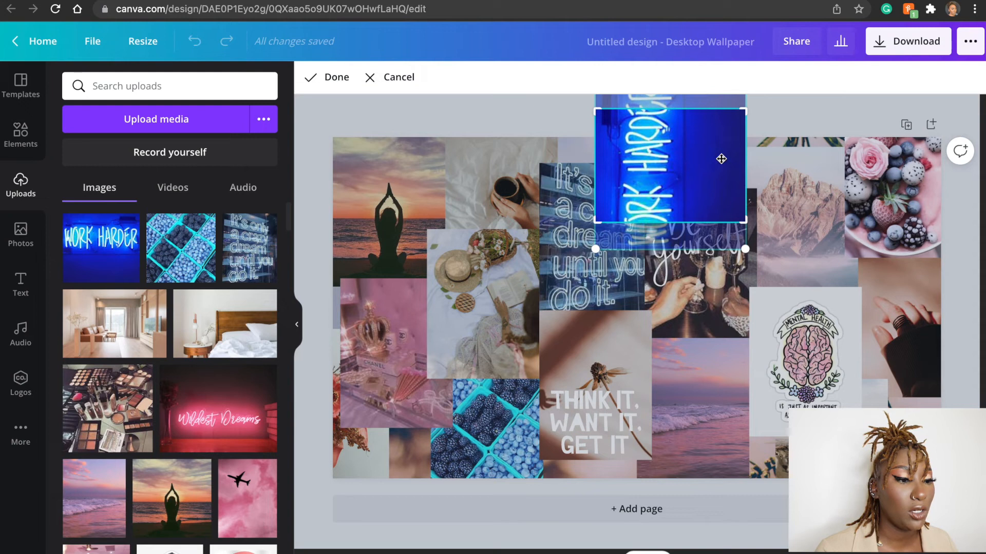
{"action": "left_click_drag", "start_coordinate": [739, 221], "coordinate": [749, 275]}
{"action": "left_click", "coordinate": [391, 82]}
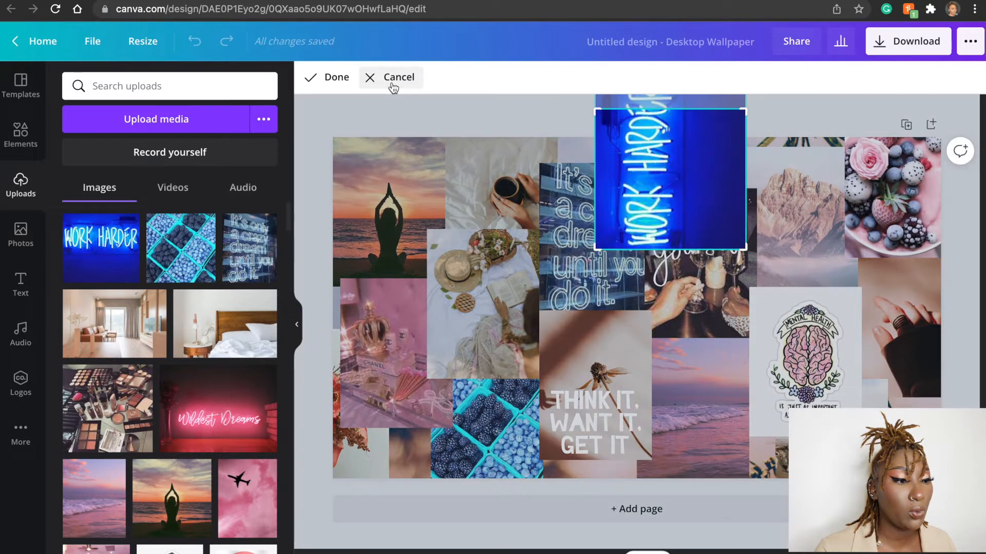
{"action": "left_click", "coordinate": [331, 77]}
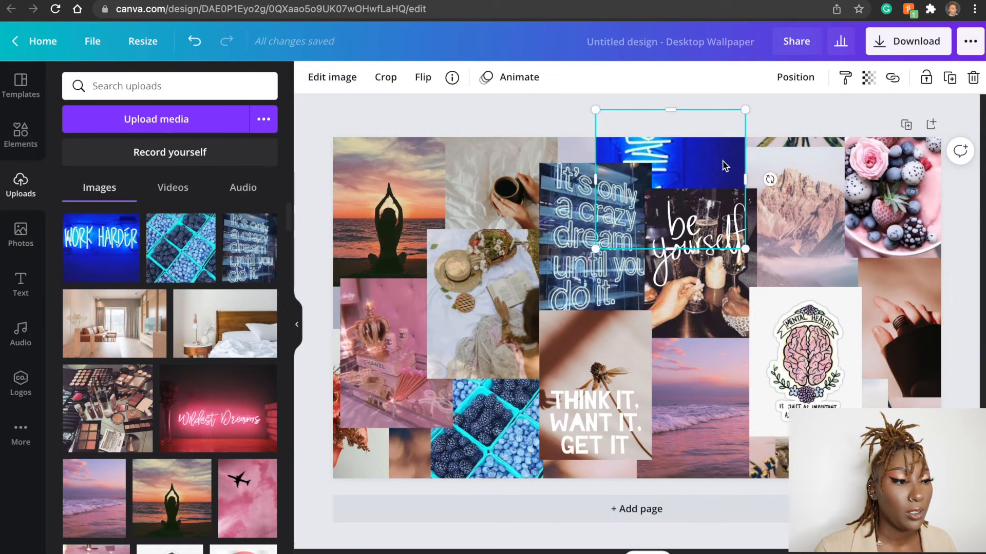
{"action": "left_click_drag", "start_coordinate": [770, 178], "coordinate": [670, 241]}
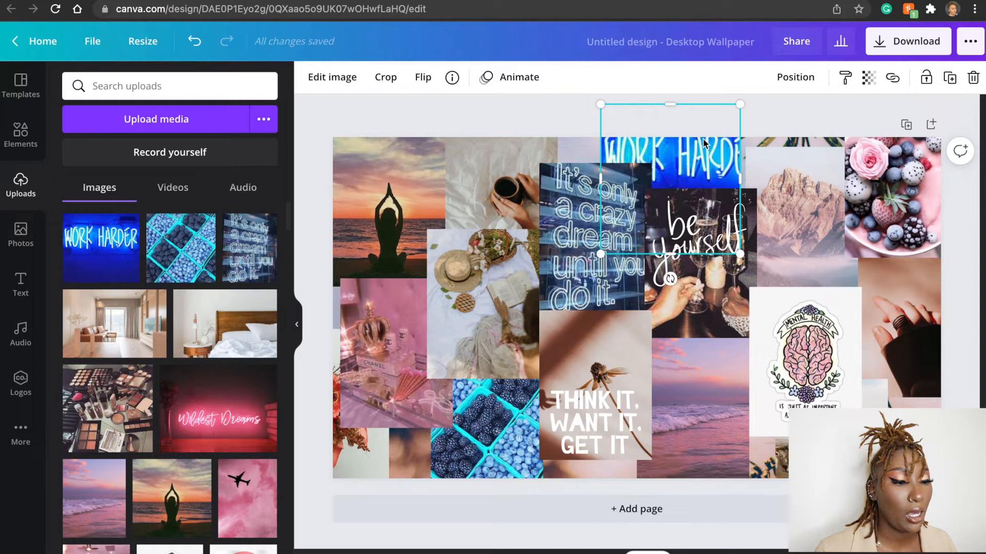
Crop the "WORK HARDER" image wider and shorter so it frames only the full neon lettering.
{"action": "double_click", "coordinate": [704, 139]}
{"action": "left_click_drag", "start_coordinate": [757, 250], "coordinate": [787, 181]}
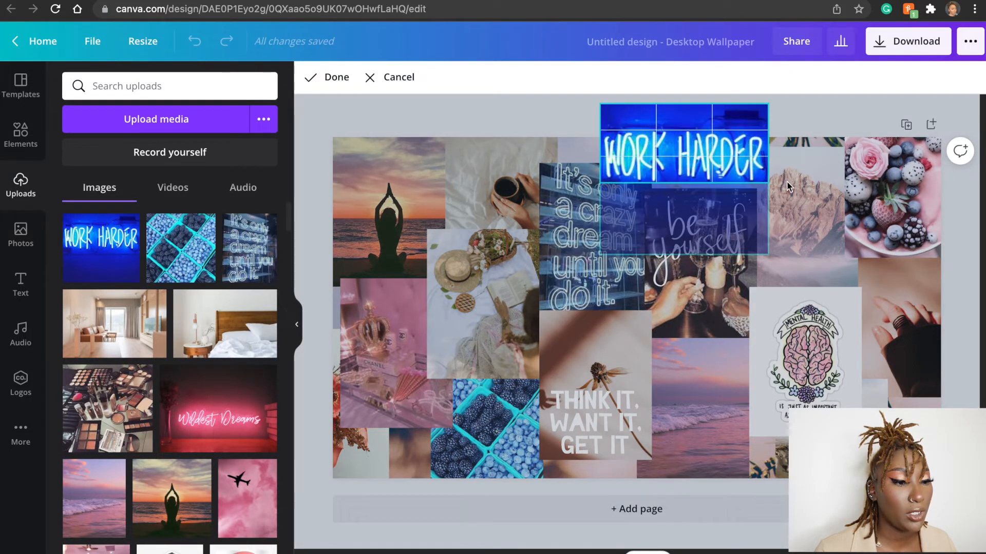
{"action": "key", "text": "Return"}
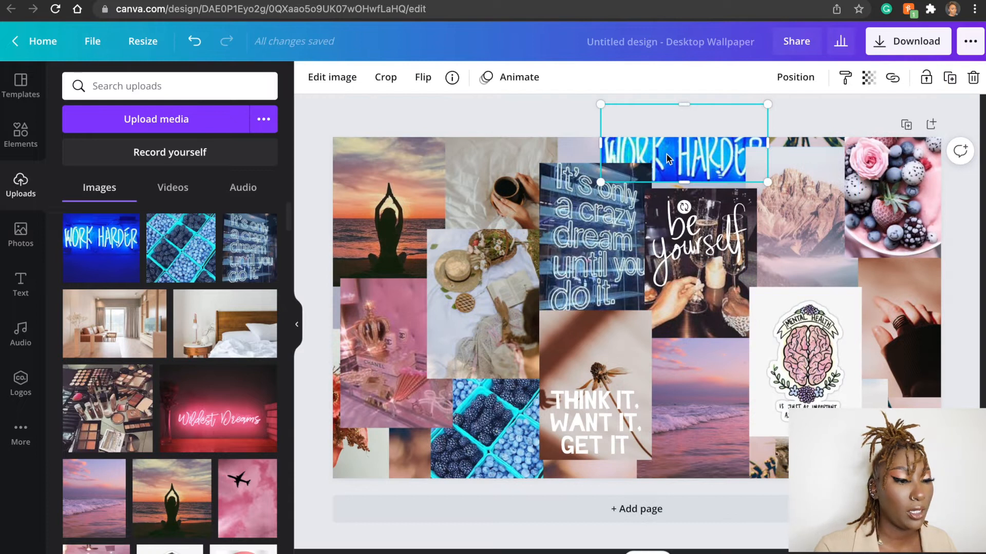
{"action": "double_click", "coordinate": [664, 149]}
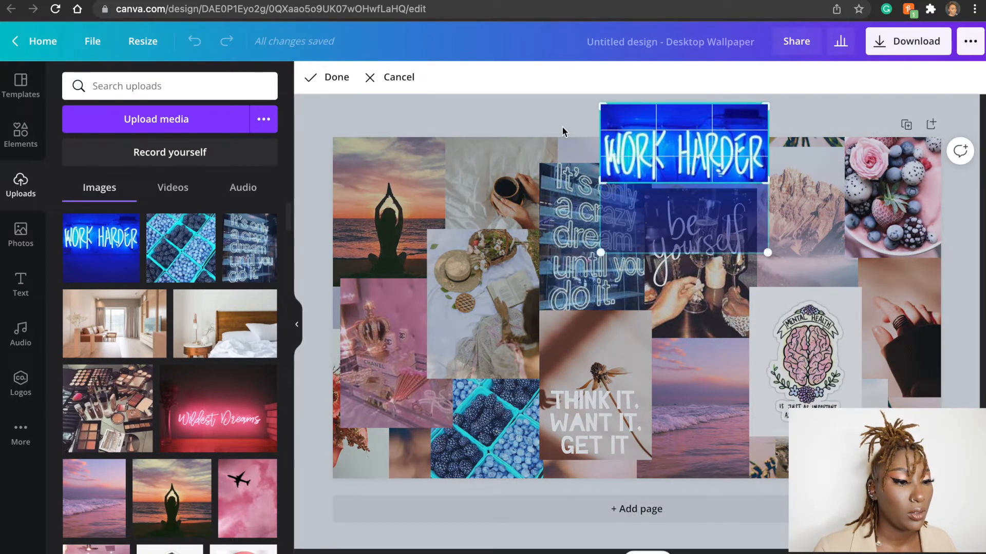
{"action": "key", "text": "Return"}
Move the "WORK HARDER" sign to the front at the collage's lower-right corner and shift the photo from that corner to the upper middle gap.
{"action": "left_click_drag", "start_coordinate": [674, 158], "coordinate": [672, 165]}
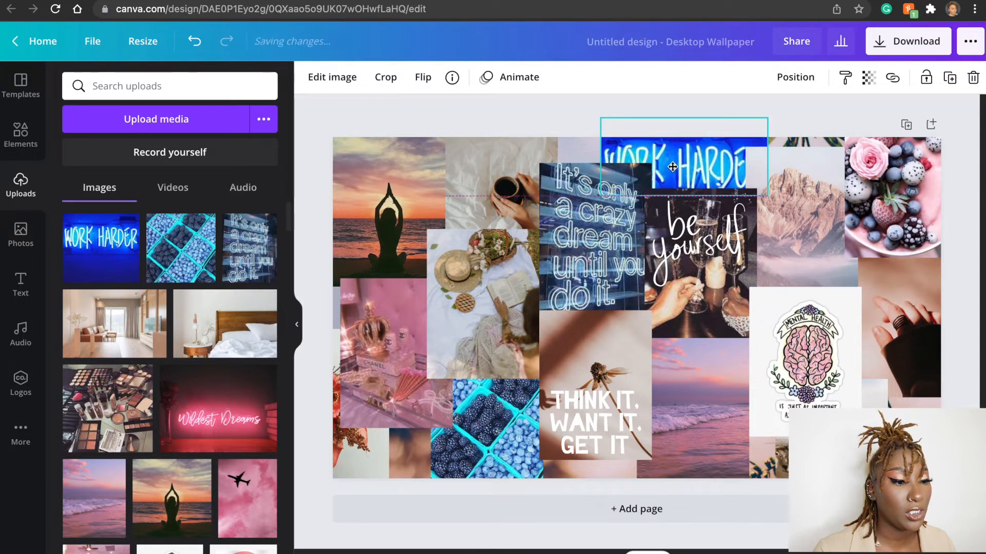
{"action": "left_click", "coordinate": [796, 77]}
{"action": "left_click", "coordinate": [595, 146]}
{"action": "left_click_drag", "start_coordinate": [755, 241], "coordinate": [836, 430]}
{"action": "left_click_drag", "start_coordinate": [781, 468], "coordinate": [633, 186]}
{"action": "left_click_drag", "start_coordinate": [683, 262], "coordinate": [811, 163]}
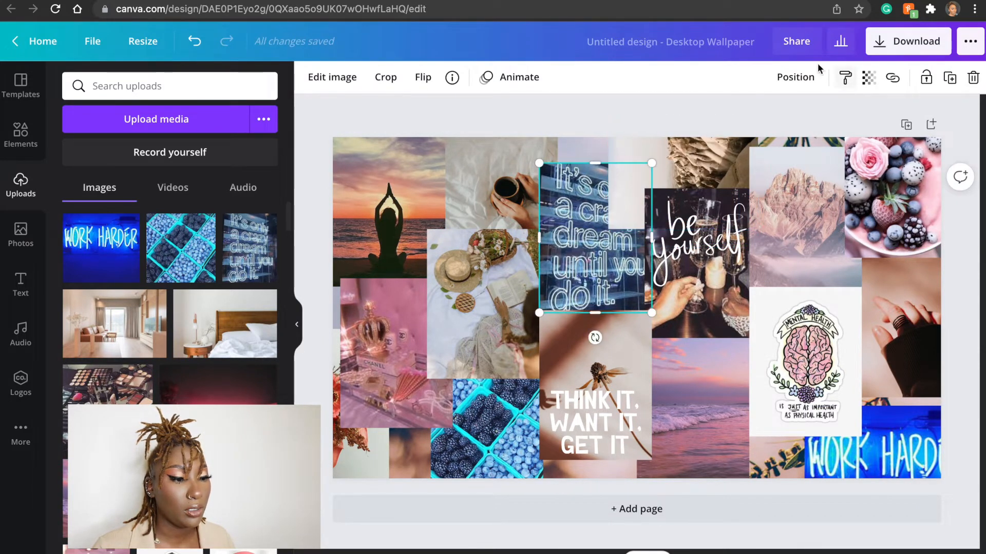
Bring the "It's only a crazy dream" photo to the front and shift the "WORK HARDER" sign left below the brain illustration.
{"action": "left_click", "coordinate": [796, 77]}
{"action": "left_click", "coordinate": [627, 144]}
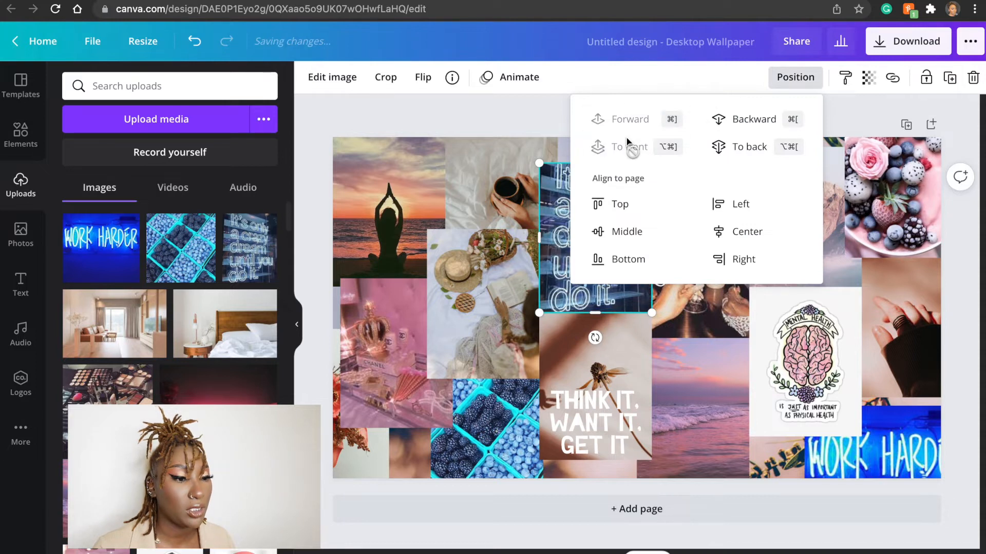
{"action": "left_click", "coordinate": [925, 119]}
{"action": "left_click", "coordinate": [950, 113]}
{"action": "left_click_drag", "start_coordinate": [894, 446], "coordinate": [848, 428]}
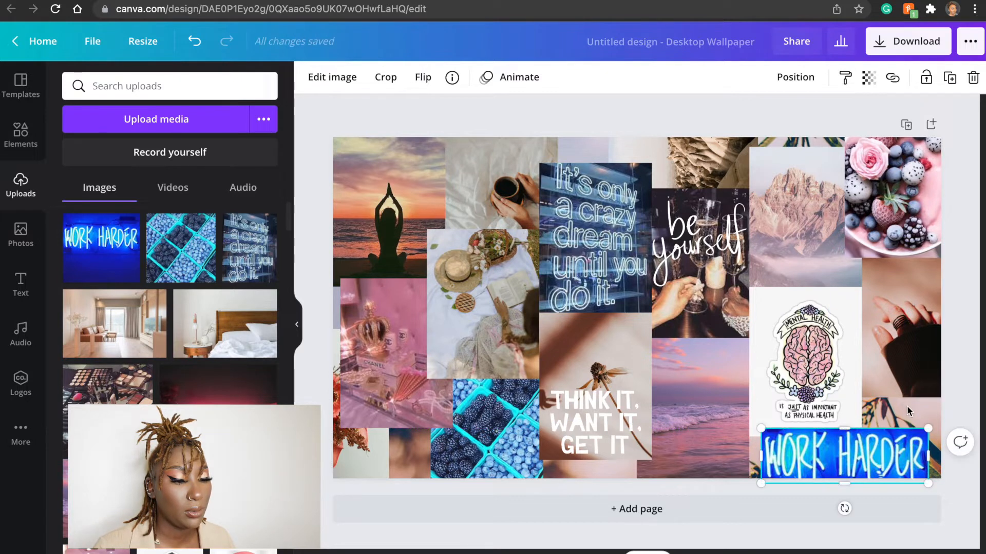
Replace the collage's background image with the dusty beige-pink brand color.
{"action": "left_click", "coordinate": [928, 407]}
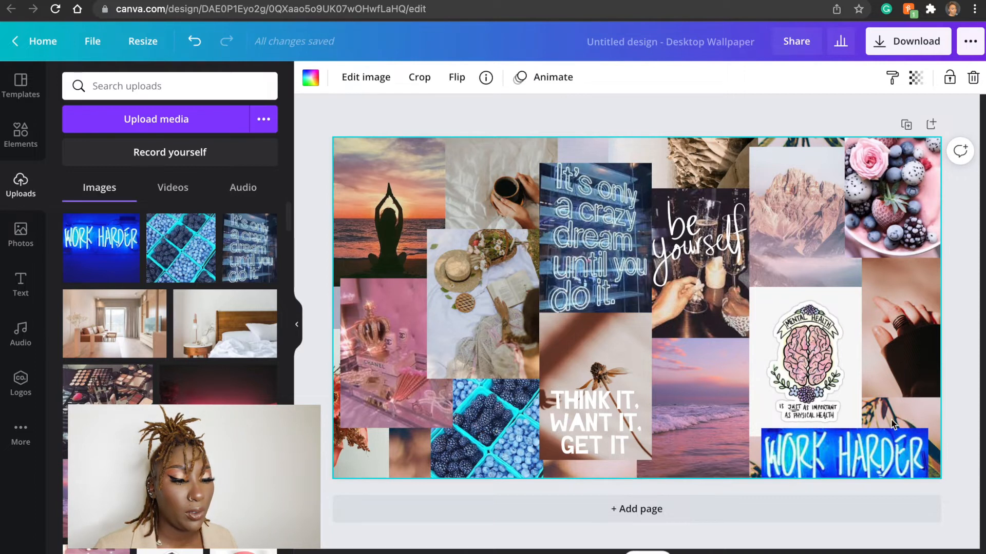
{"action": "left_click", "coordinate": [314, 78]}
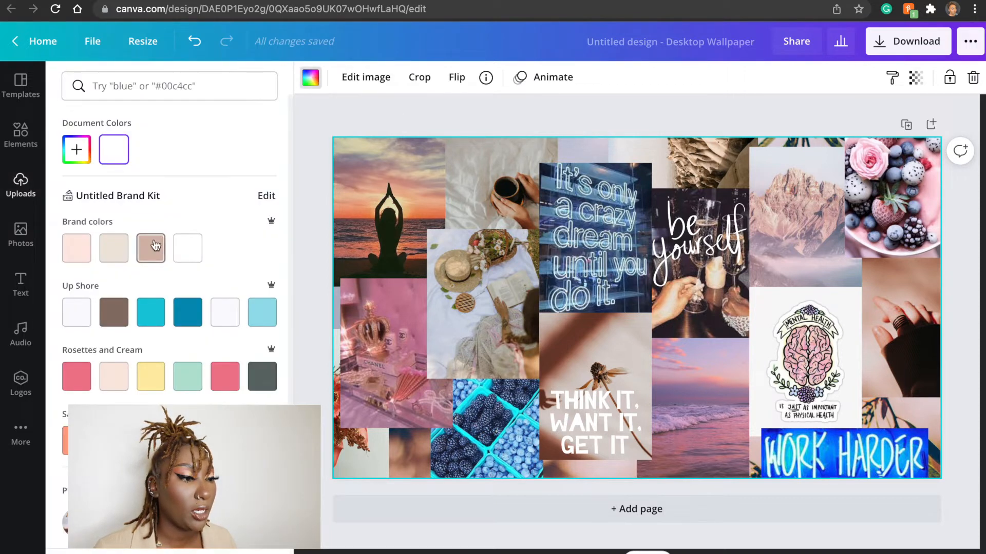
{"action": "left_click", "coordinate": [154, 250]}
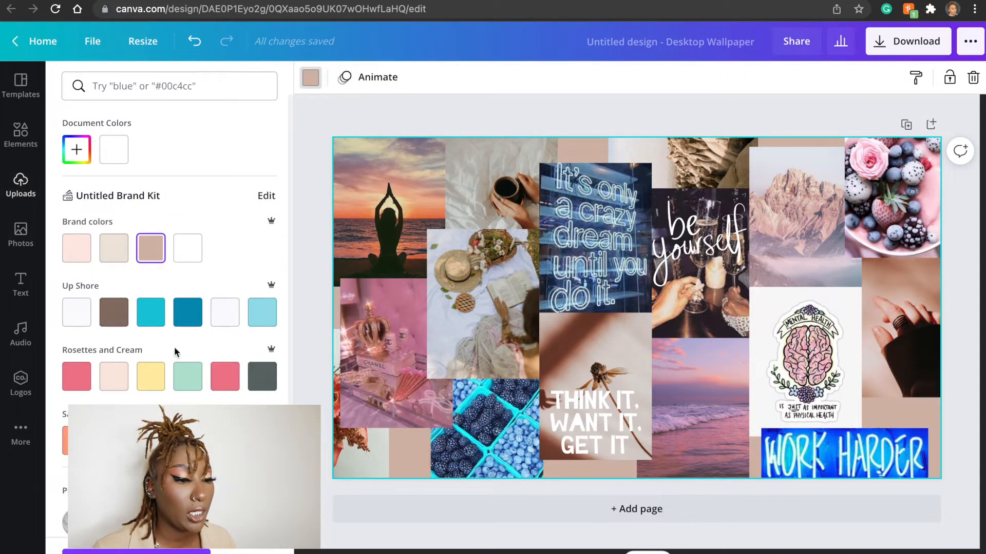
{"action": "scroll", "coordinate": [170, 256], "scroll_direction": "down", "scroll_amount": 5}
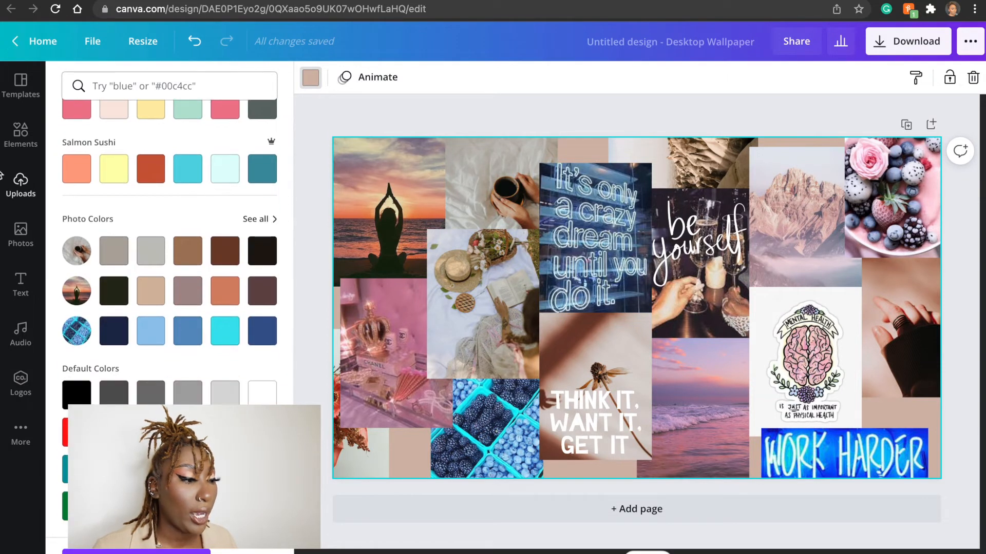
Fill the page background with the uploaded pink sky image with the airplane.
{"action": "left_click", "coordinate": [18, 184]}
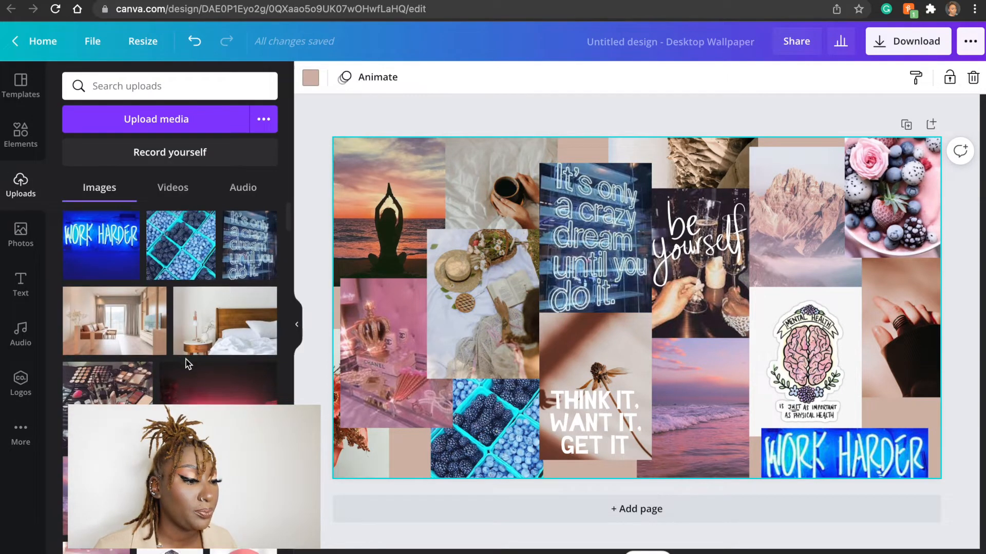
{"action": "scroll", "coordinate": [184, 359], "scroll_direction": "down", "scroll_amount": 5}
{"action": "left_click_drag", "start_coordinate": [257, 282], "coordinate": [898, 441]}
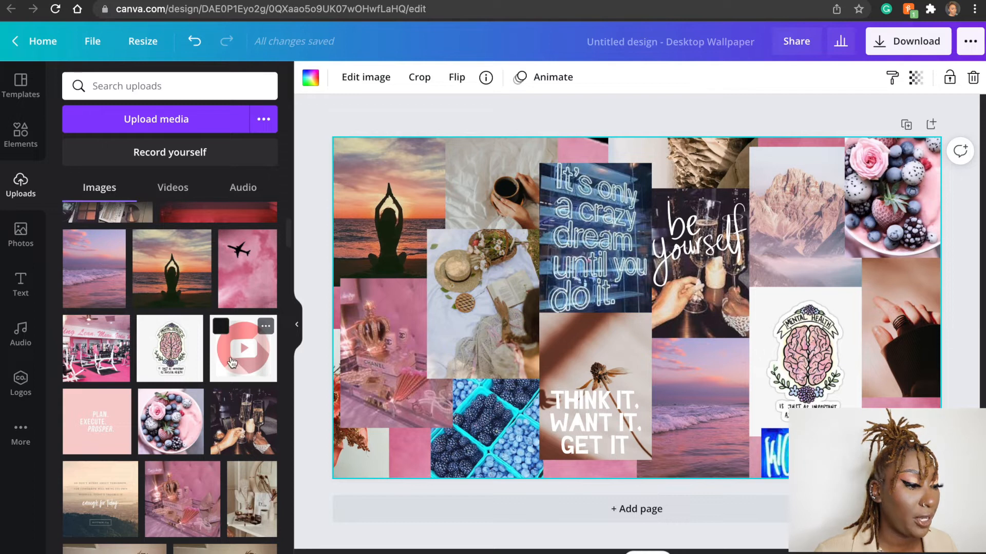
Replace the coffee photo with the pink YouTube logo and the picnic photo with the "enough for today" verse image.
{"action": "left_click_drag", "start_coordinate": [620, 265], "coordinate": [503, 190]}
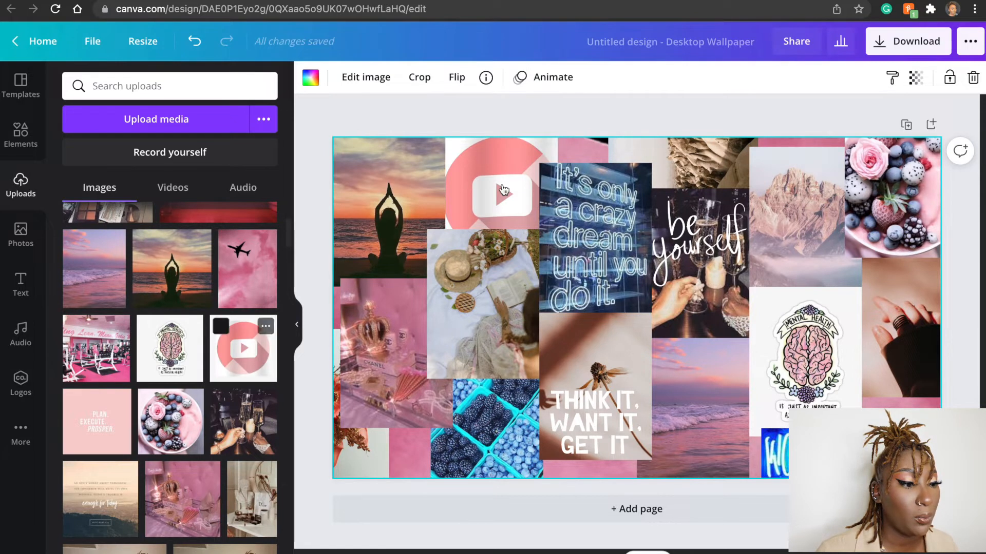
{"action": "left_click_drag", "start_coordinate": [93, 358], "coordinate": [611, 304]}
{"action": "left_click_drag", "start_coordinate": [118, 506], "coordinate": [479, 276]}
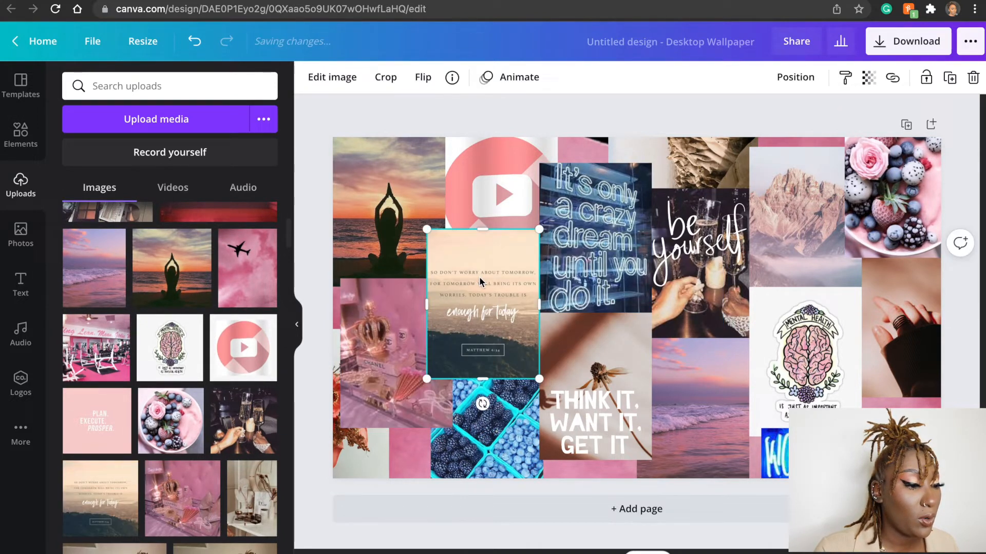
{"action": "double_click", "coordinate": [479, 276]}
{"action": "double_click", "coordinate": [480, 278]}
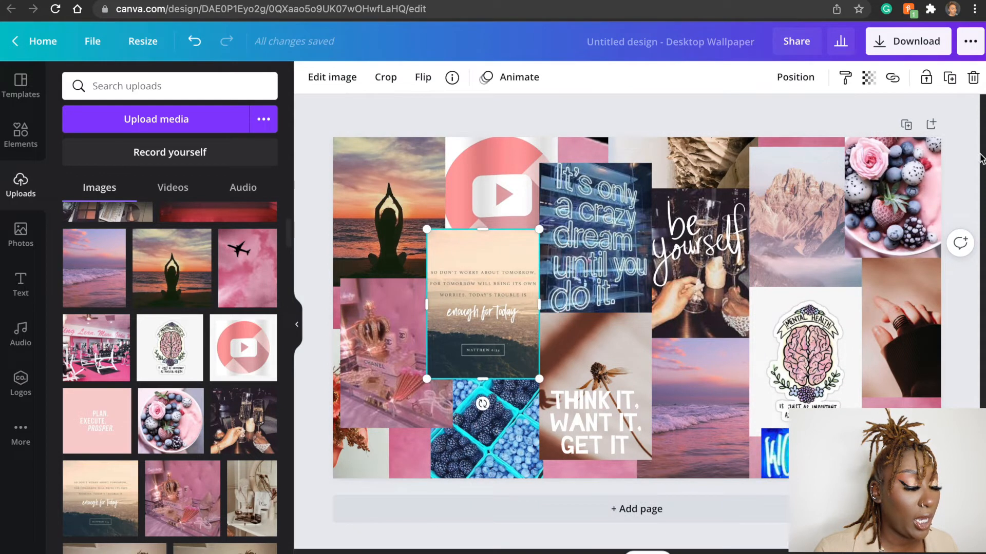
{"action": "left_click", "coordinate": [963, 158]}
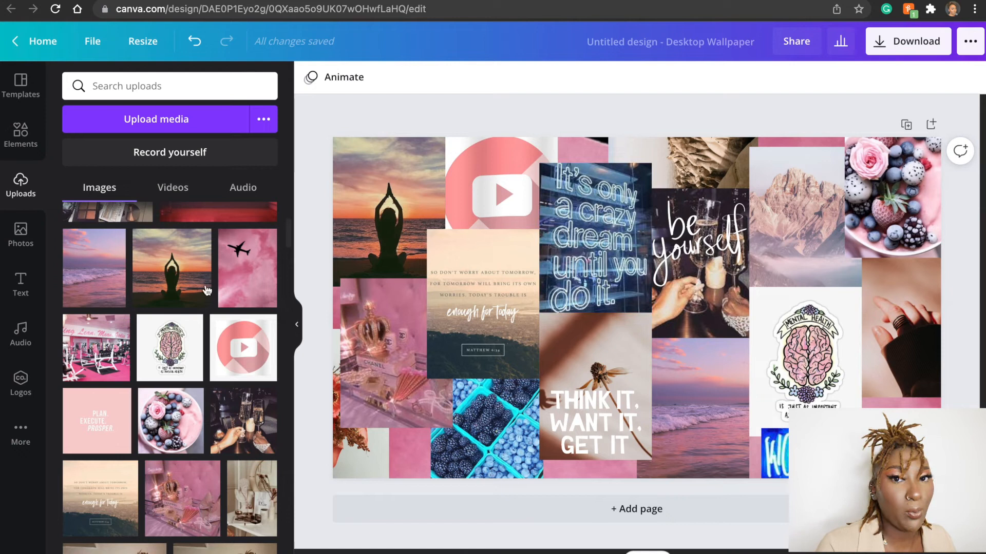
Replace the dried flower photo with the Dior vanity photo and delete the "THINK IT, WANT IT, GET IT" and "be yourself" text overlays.
{"action": "scroll", "coordinate": [139, 340], "scroll_direction": "down", "scroll_amount": 1}
{"action": "left_click_drag", "start_coordinate": [251, 478], "coordinate": [619, 373]}
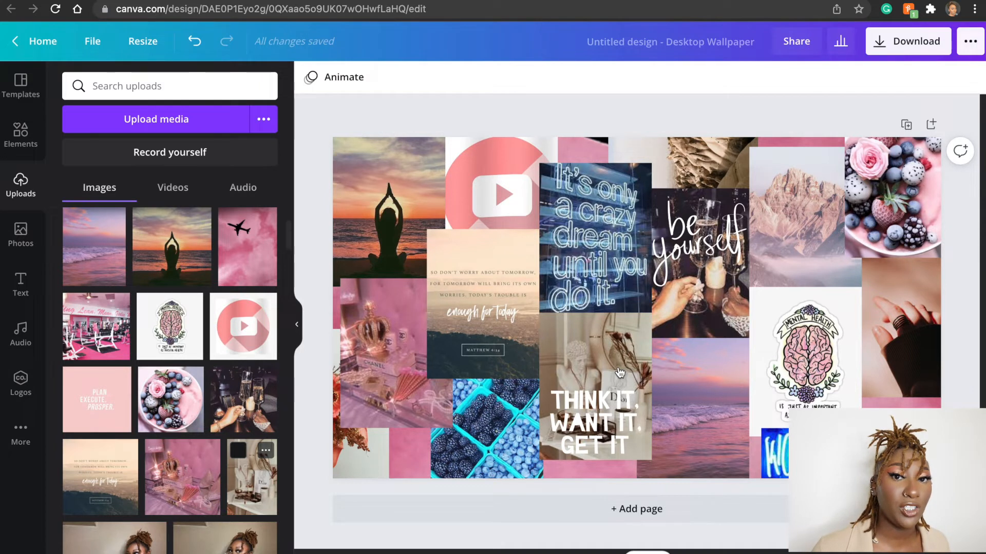
{"action": "left_click", "coordinate": [594, 397]}
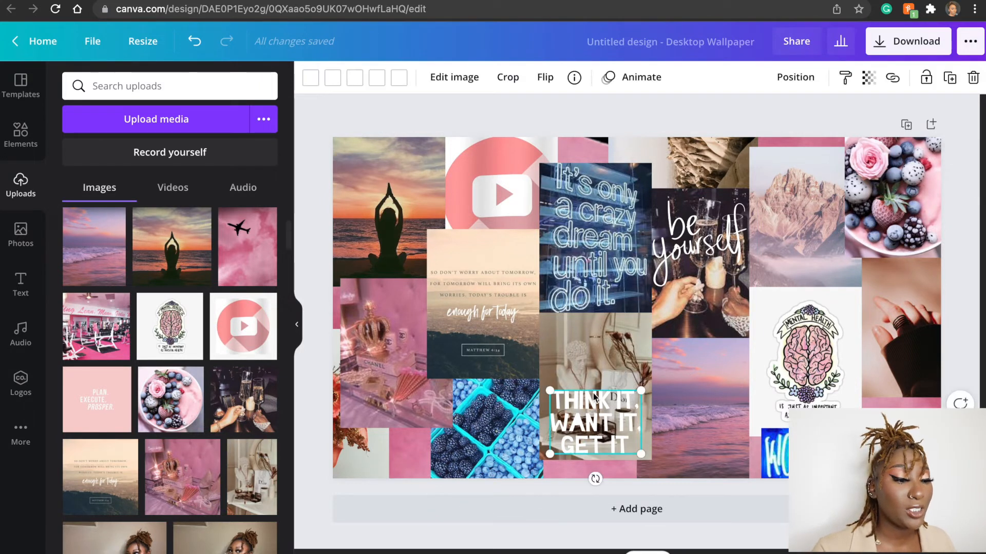
{"action": "key", "text": "Delete"}
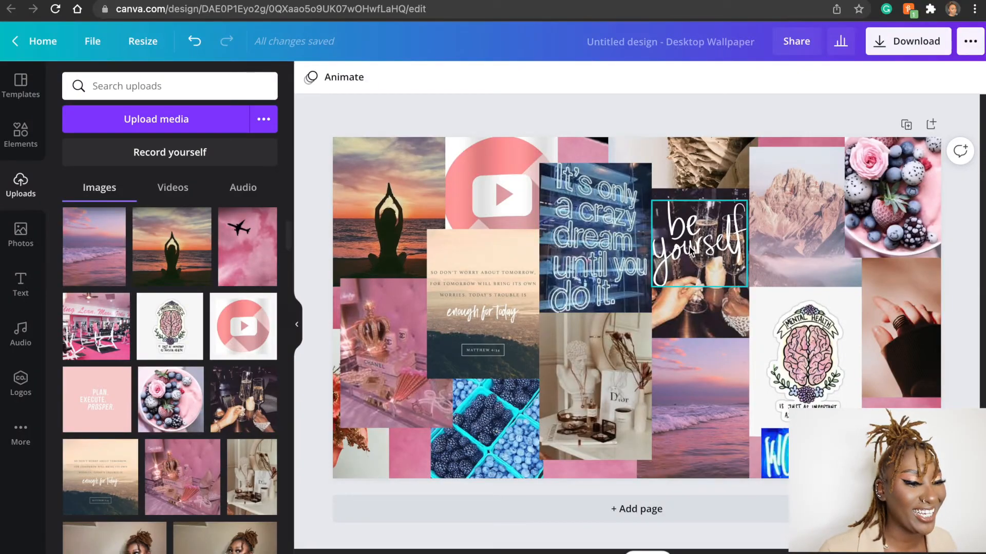
{"action": "left_click_drag", "start_coordinate": [692, 251], "coordinate": [693, 398]}
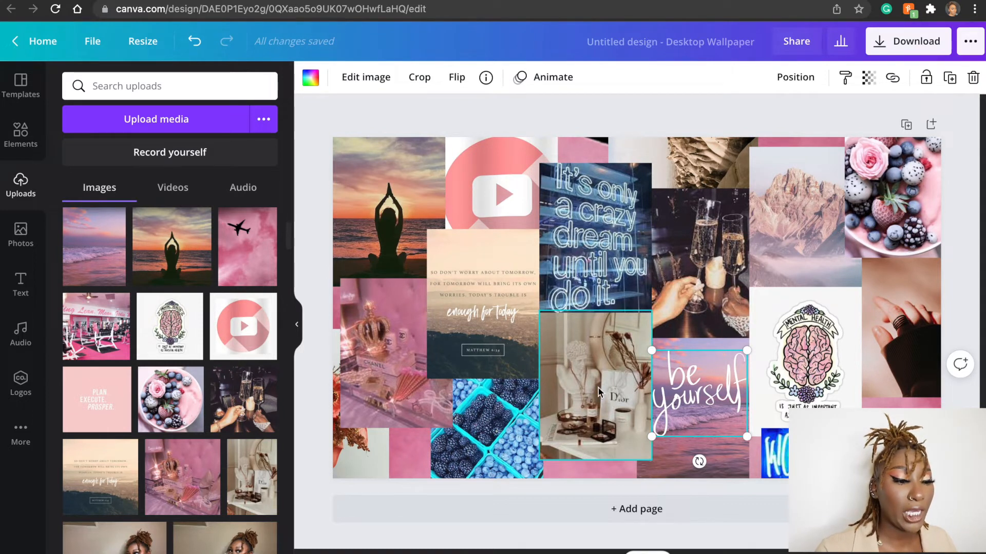
{"action": "key", "text": "Delete"}
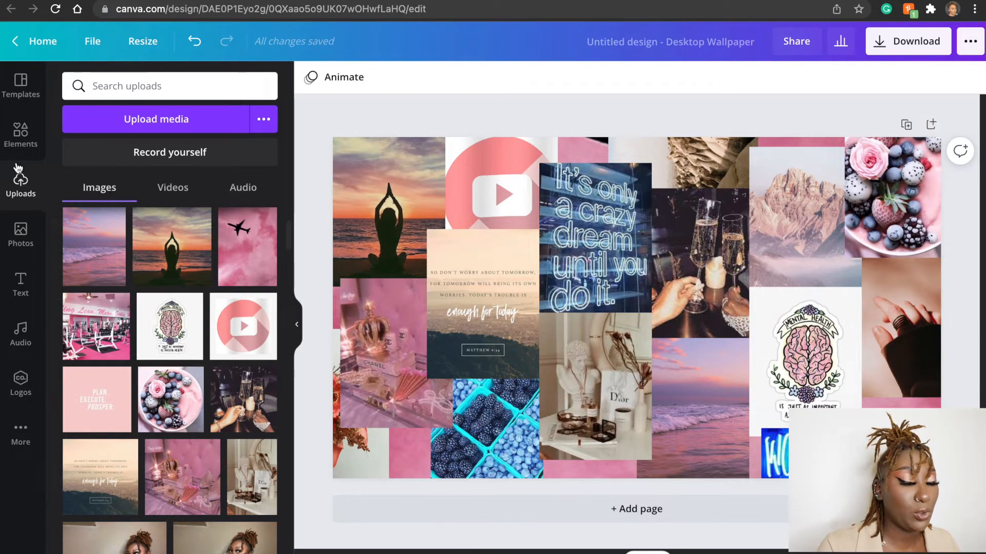
Add a heading reading "Decisive" to the collage and widen its text box.
{"action": "left_click", "coordinate": [15, 289]}
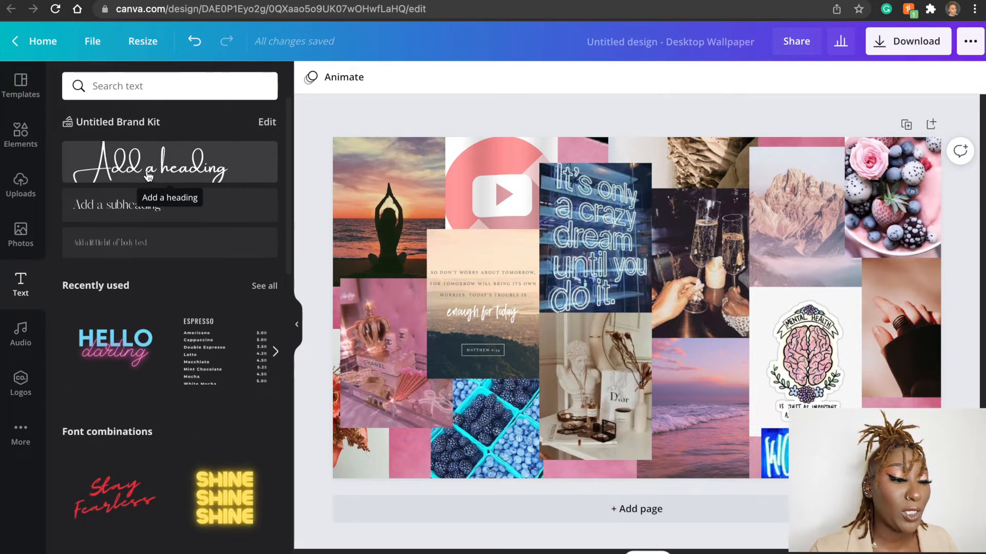
{"action": "left_click", "coordinate": [148, 176]}
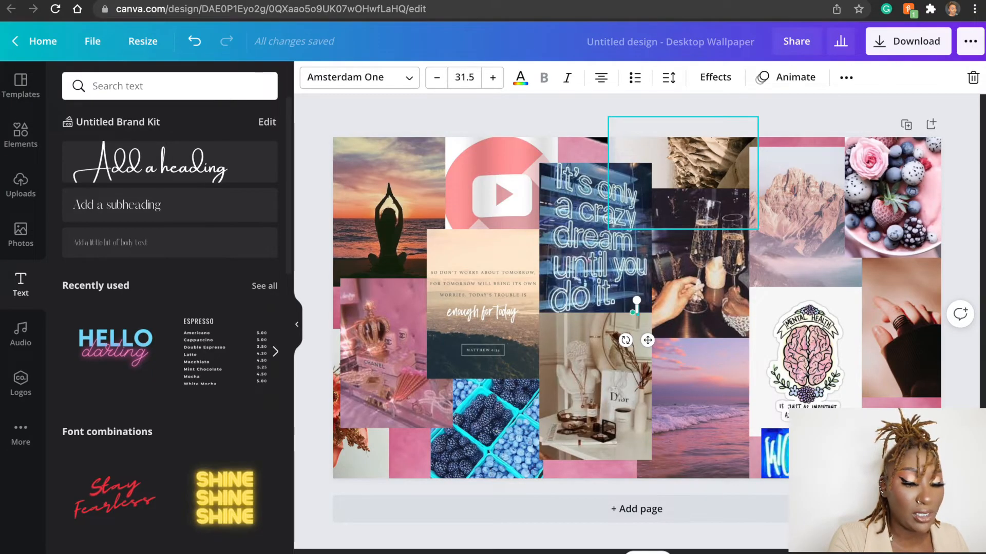
{"action": "type", "text": "Decisive"}
{"action": "left_click", "coordinate": [519, 78]}
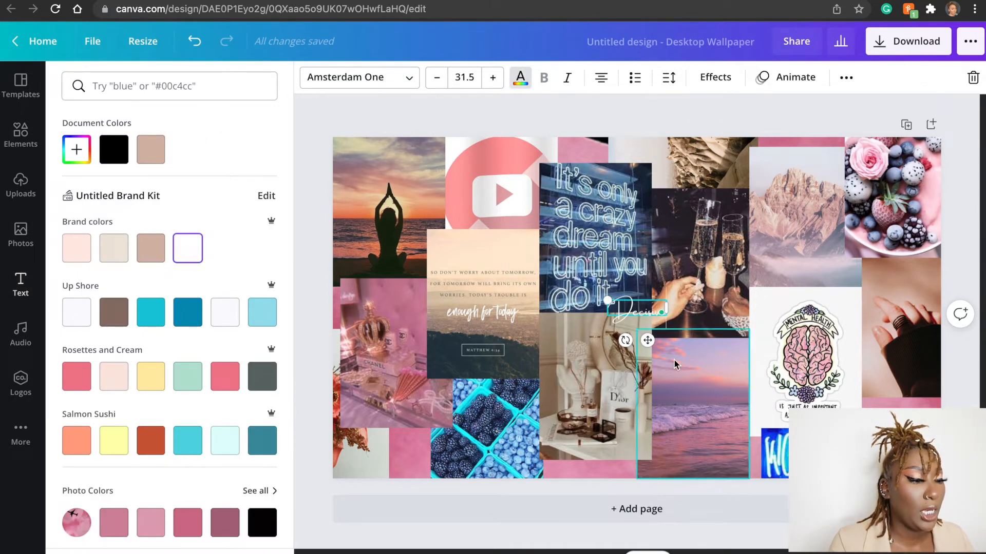
{"action": "left_click_drag", "start_coordinate": [740, 292], "coordinate": [811, 307]}
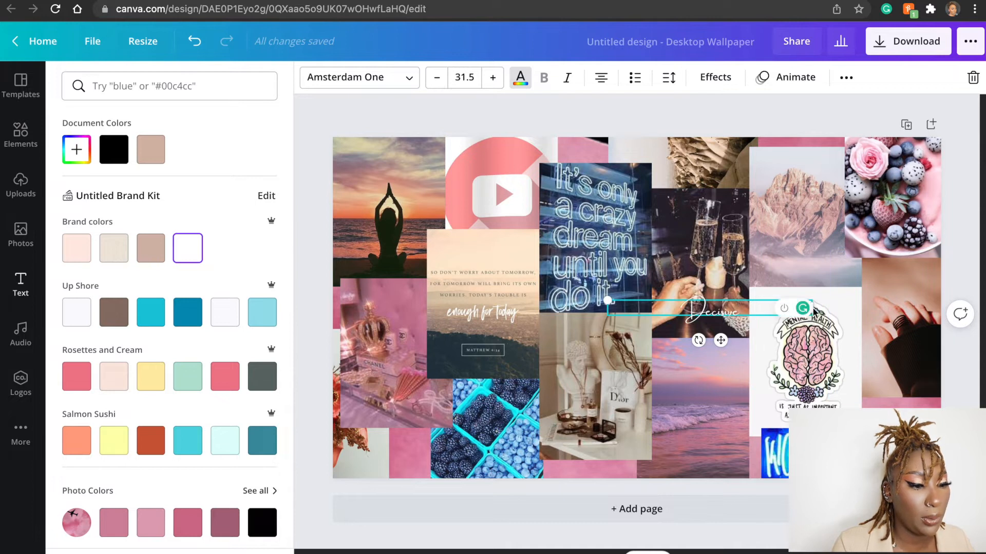
Enlarge the "Decisive" text to a font size of about 55.8 and place it over the lower part of the ocean sunset photo.
{"action": "left_click_drag", "start_coordinate": [607, 314], "coordinate": [580, 349]}
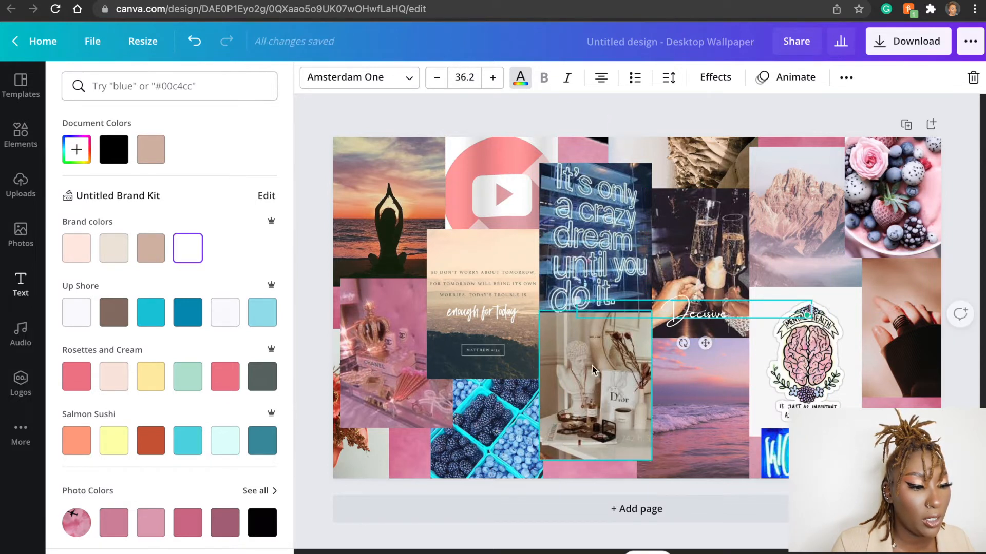
{"action": "left_click", "coordinate": [492, 78]}
{"action": "left_click", "coordinate": [465, 77]}
{"action": "scroll", "coordinate": [495, 251], "scroll_direction": "down", "scroll_amount": 5}
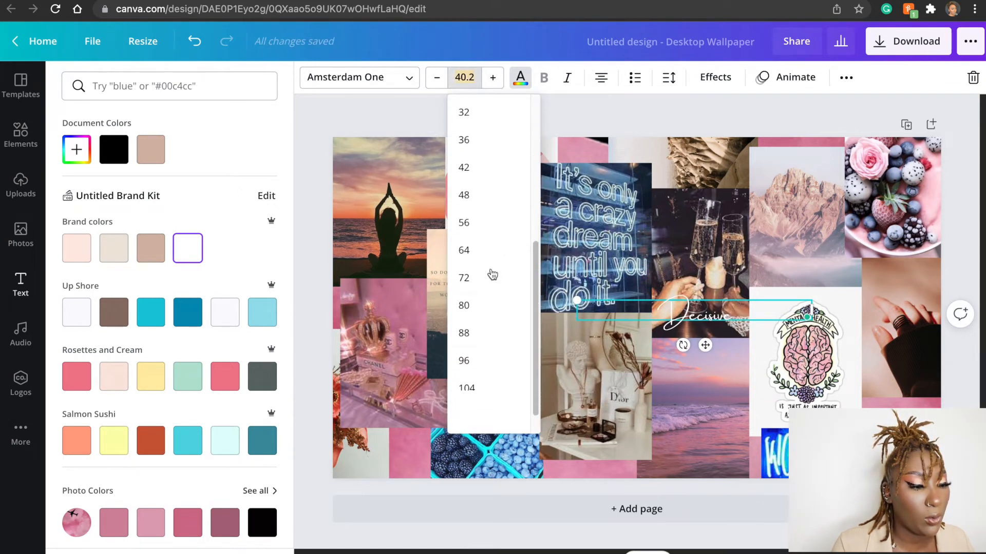
{"action": "left_click", "coordinate": [477, 333]}
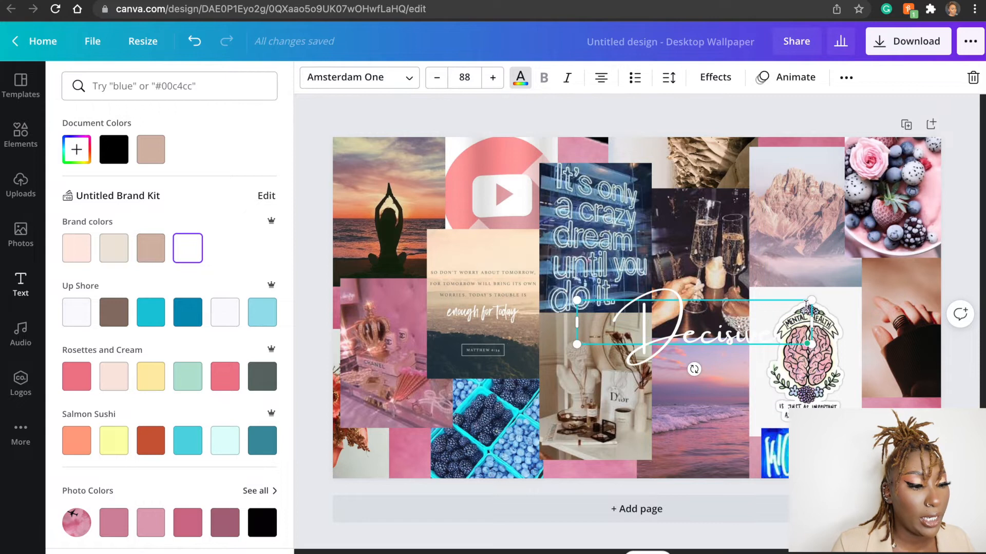
{"action": "left_click_drag", "start_coordinate": [810, 301], "coordinate": [726, 316]}
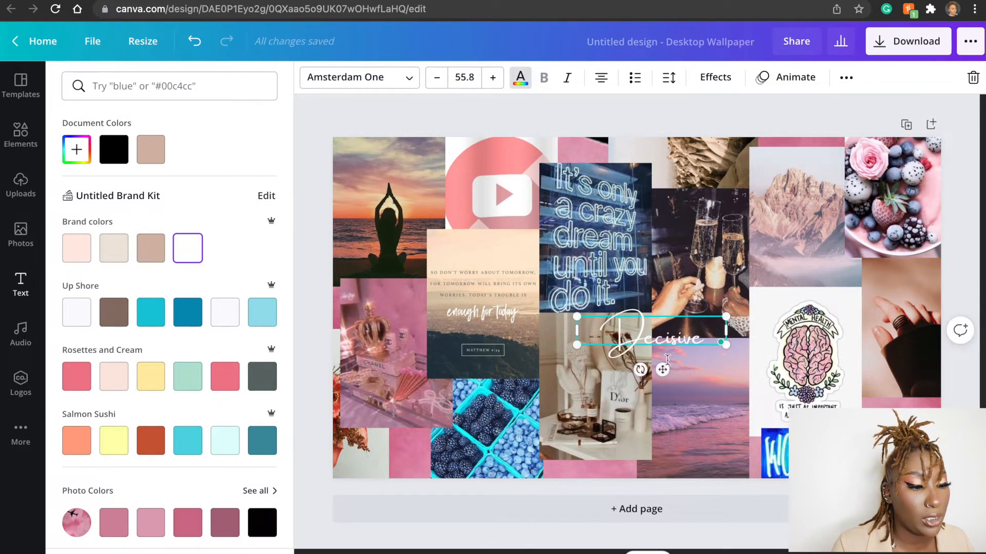
{"action": "left_click_drag", "start_coordinate": [622, 336], "coordinate": [661, 454]}
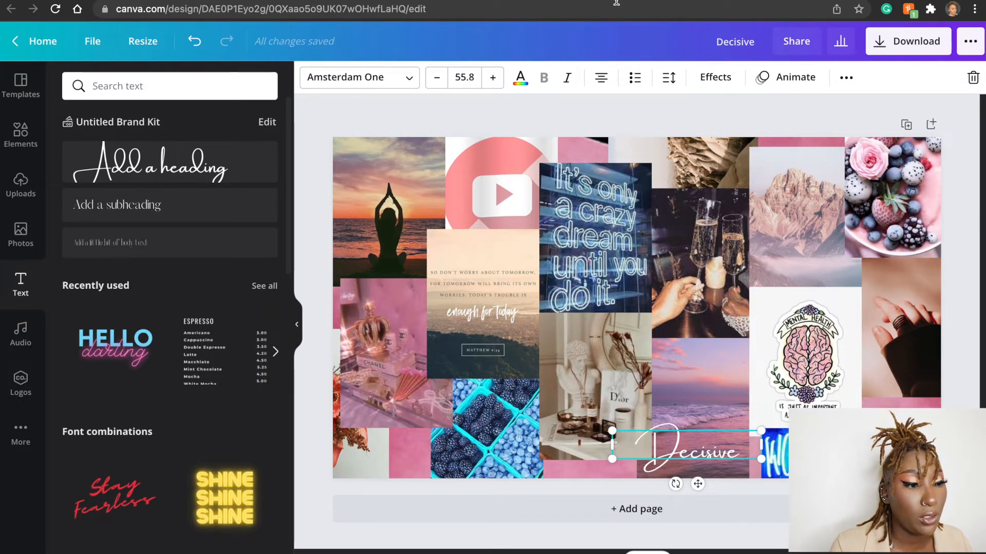
Add a "Consistency" heading, enlarge it to about size 62.3 and place it across the collage's lower-left corner, level with "Decisive".
{"action": "left_click", "coordinate": [160, 185]}
{"action": "key", "text": "BackSpace"}
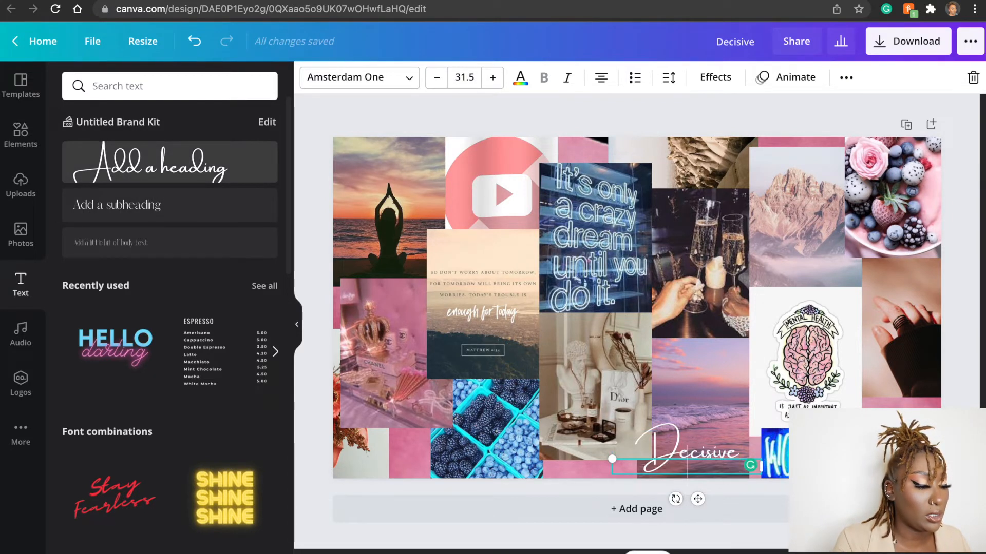
{"action": "type", "text": "Consistency"}
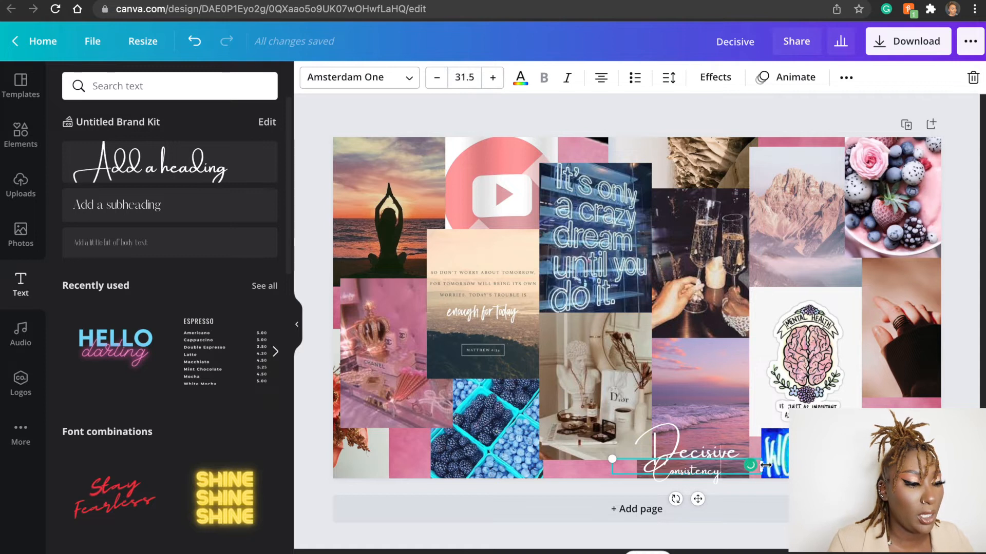
{"action": "left_click_drag", "start_coordinate": [763, 462], "coordinate": [892, 352]}
{"action": "left_click_drag", "start_coordinate": [676, 430], "coordinate": [418, 483]}
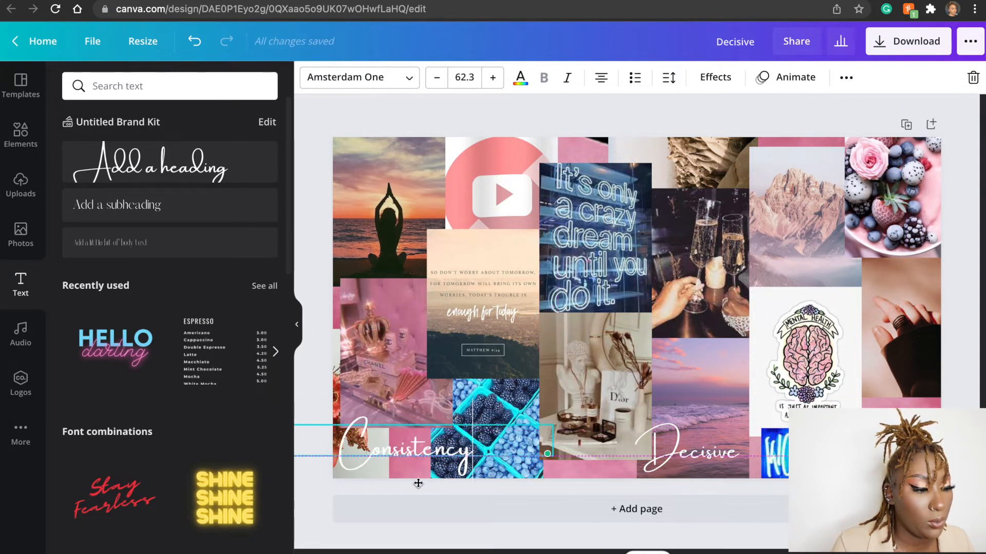
Replace the flower photo in the collage's lower-left corner with the recently used stock photo of notebooks and pencils.
{"action": "left_click", "coordinate": [337, 408]}
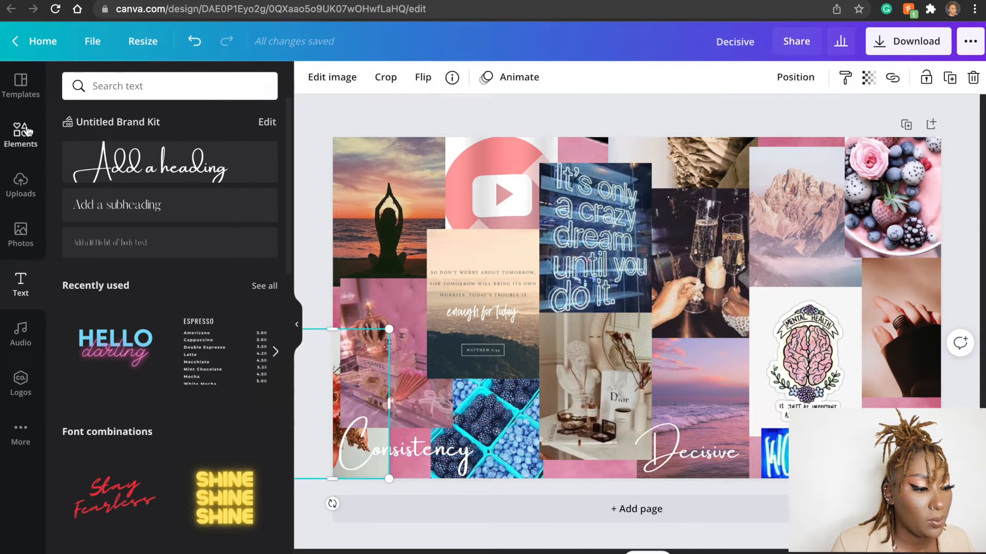
{"action": "left_click", "coordinate": [27, 232]}
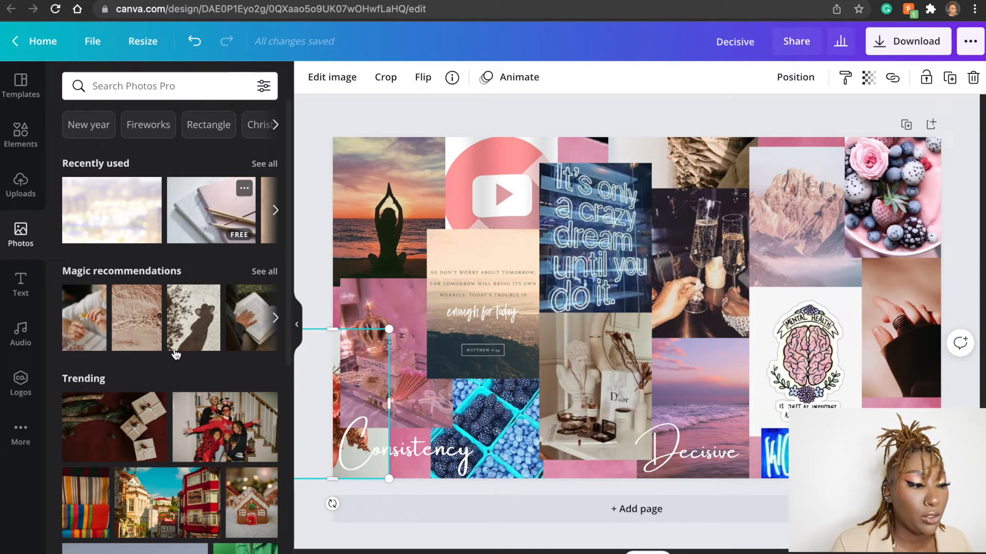
{"action": "left_click_drag", "start_coordinate": [181, 208], "coordinate": [349, 413]}
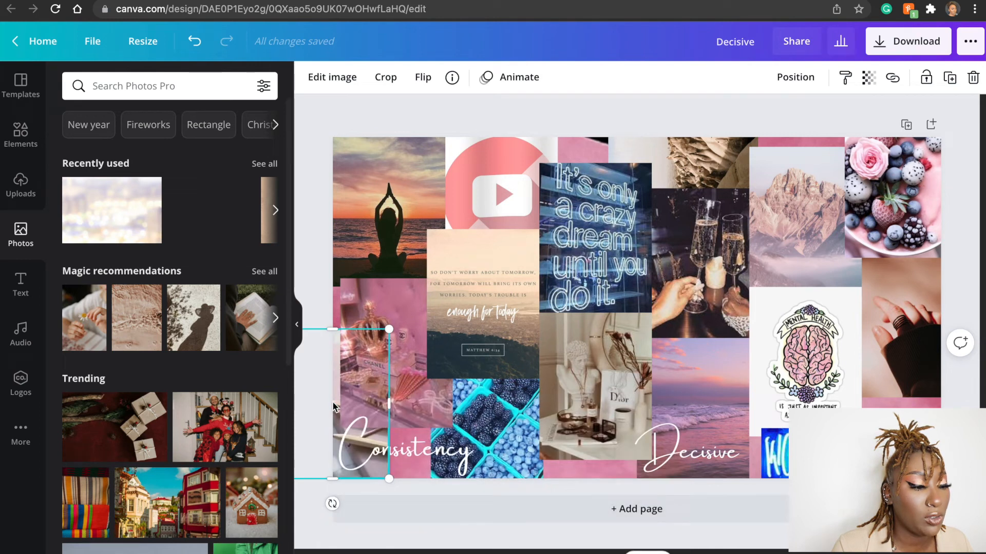
Fit the notebook photo into the collage's lower-left corner in front of the pink perfume photo, and place the "Consistency" text back over it.
{"action": "left_click_drag", "start_coordinate": [448, 458], "coordinate": [578, 446]}
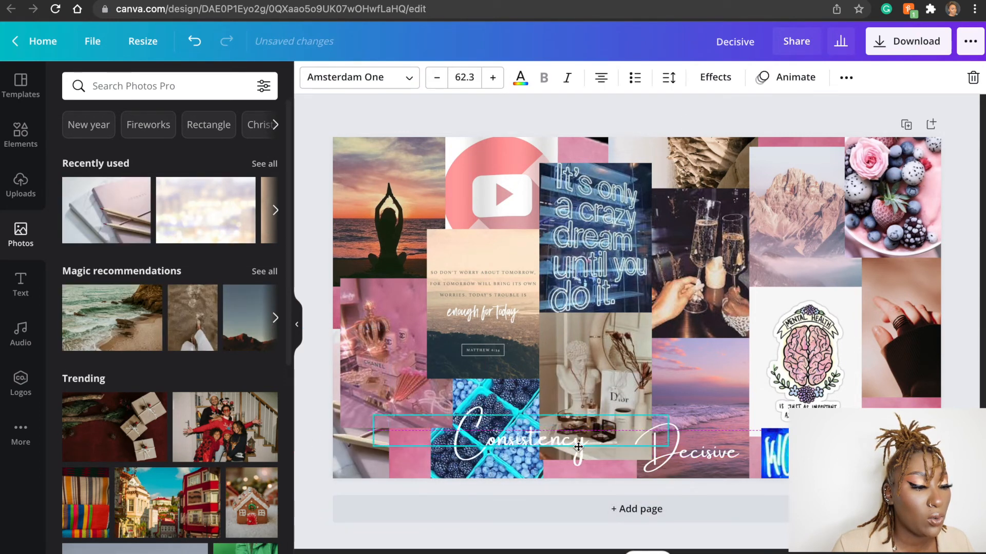
{"action": "left_click_drag", "start_coordinate": [365, 457], "coordinate": [406, 458]}
{"action": "left_click_drag", "start_coordinate": [379, 456], "coordinate": [374, 456]}
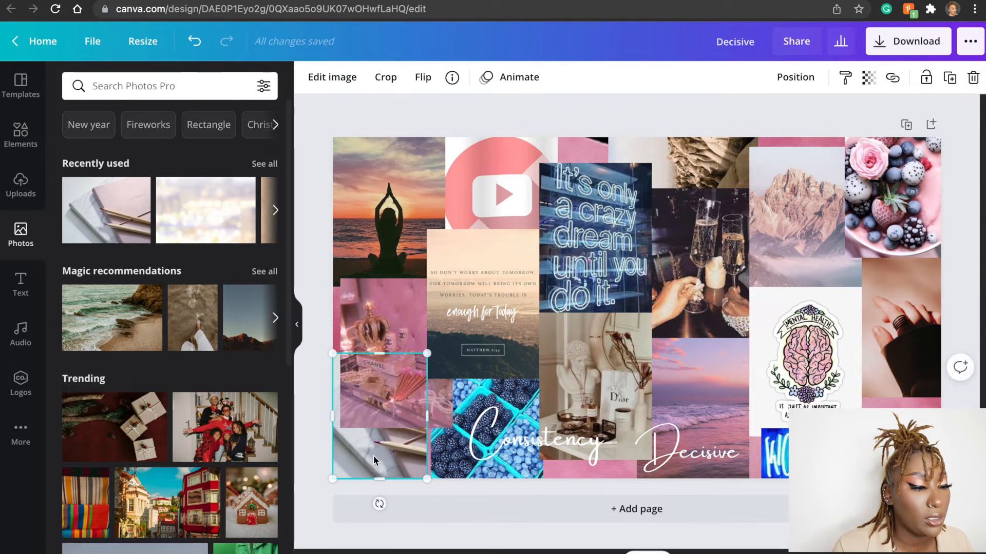
{"action": "left_click", "coordinate": [795, 77]}
{"action": "left_click", "coordinate": [621, 119]}
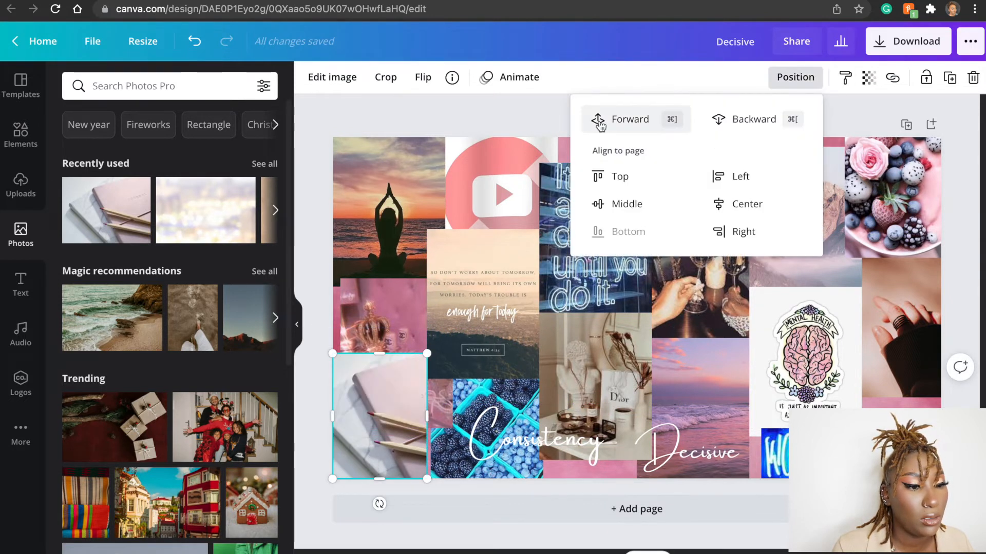
{"action": "left_click_drag", "start_coordinate": [504, 458], "coordinate": [370, 459]}
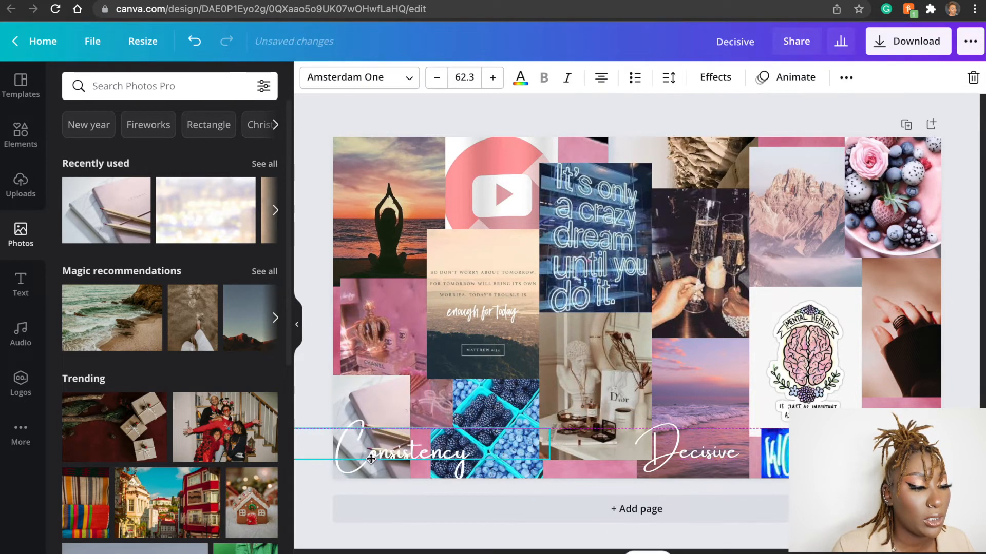
{"action": "left_click", "coordinate": [394, 330]}
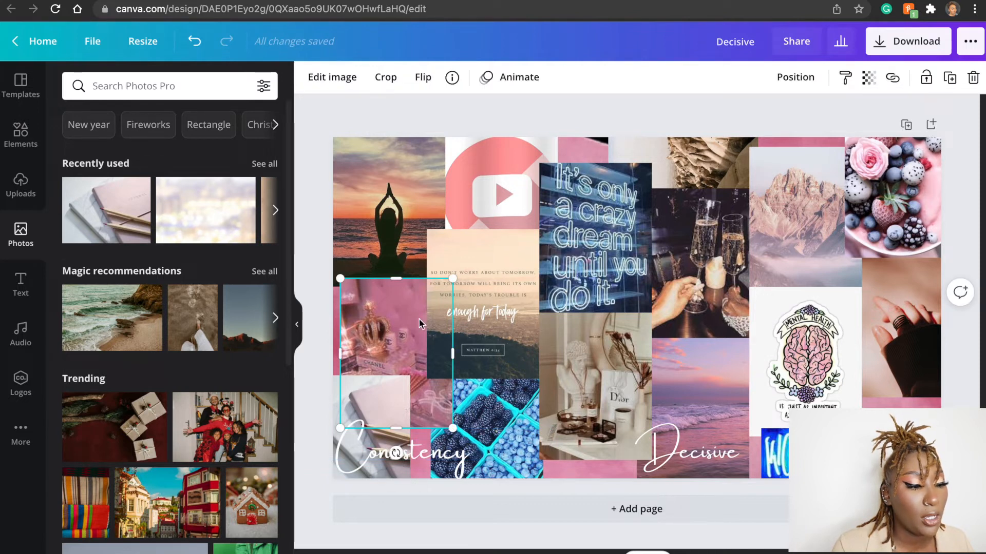